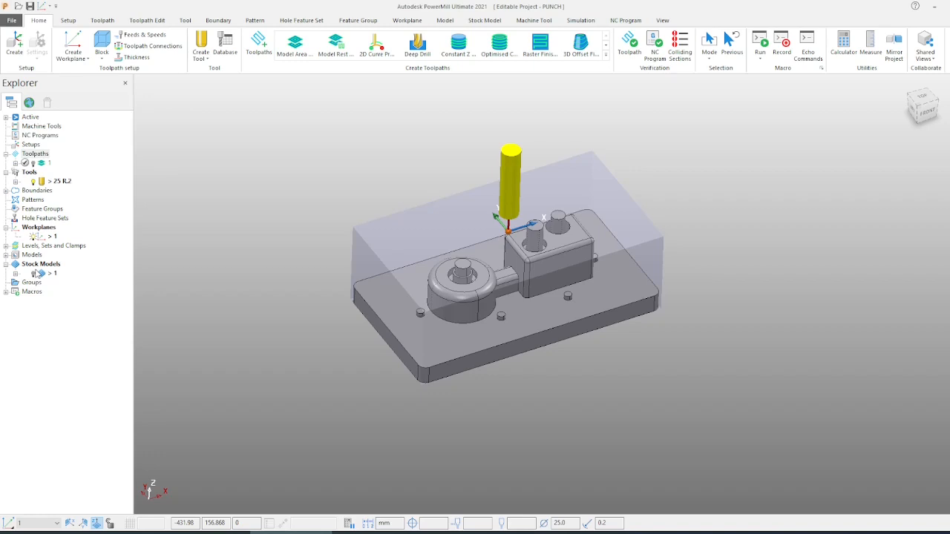
- Examine the punch model with its tool, workplane and surrounding block up close and from different angles
{"action": "scroll", "coordinate": [500, 258], "scroll_direction": "up", "scroll_amount": 5}
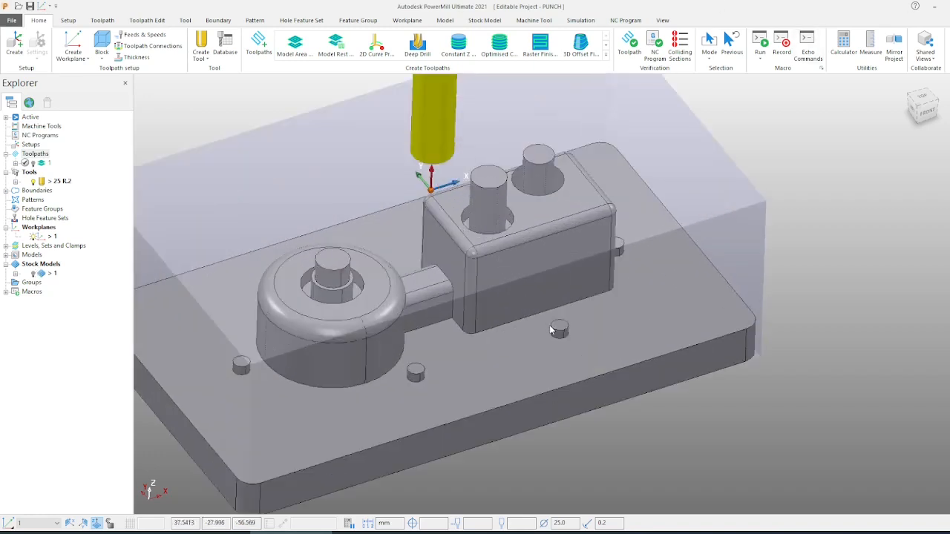
{"action": "scroll", "coordinate": [549, 326], "scroll_direction": "down", "scroll_amount": 3}
{"action": "middle_click_drag", "start_coordinate": [547, 295], "coordinate": [507, 330]}
{"action": "scroll", "coordinate": [424, 288], "scroll_direction": "up", "scroll_amount": 2}
{"action": "scroll", "coordinate": [511, 282], "scroll_direction": "down", "scroll_amount": 2}
{"action": "scroll", "coordinate": [556, 291], "scroll_direction": "up", "scroll_amount": 3}
{"action": "mouse_move", "coordinate": [555, 256]}
{"action": "middle_mouse_down"}
{"action": "mouse_move", "coordinate": [558, 235]}
{"action": "mouse_move", "coordinate": [548, 263]}
{"action": "middle_mouse_up"}
{"action": "scroll", "coordinate": [539, 287], "scroll_direction": "down", "scroll_amount": 2}
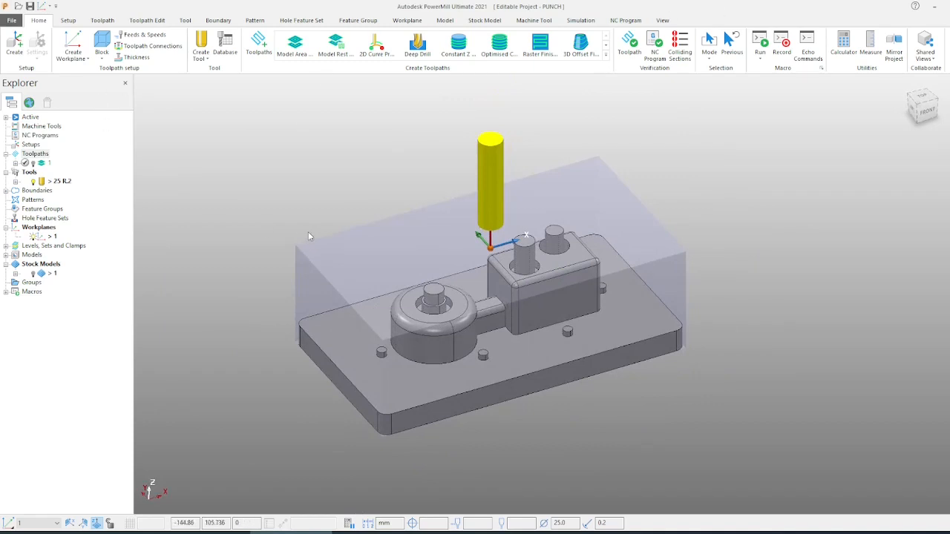
- Increase the display opacity of the block slightly and accept the block settings
{"action": "left_click", "coordinate": [102, 43]}
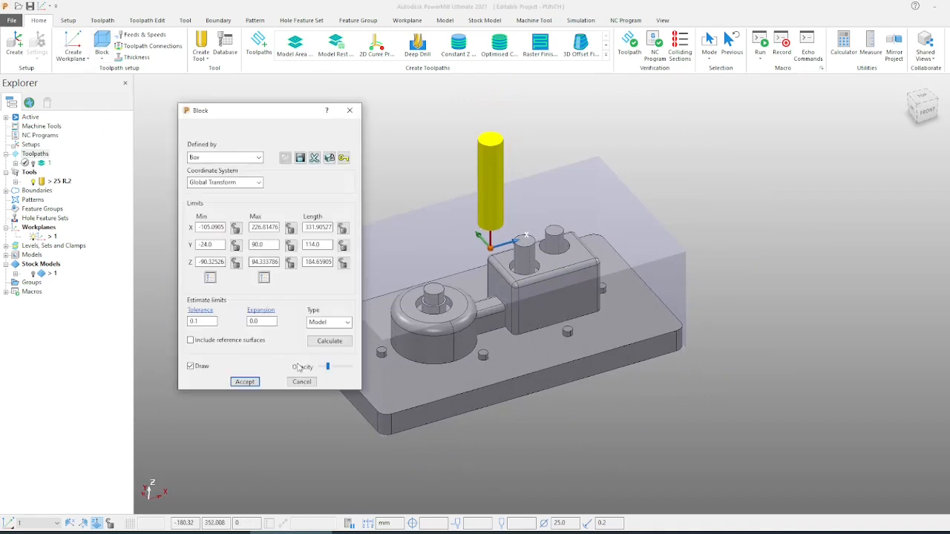
{"action": "mouse_move", "coordinate": [327, 367]}
{"action": "left_mouse_down"}
{"action": "mouse_move", "coordinate": [352, 368]}
{"action": "mouse_move", "coordinate": [338, 371]}
{"action": "left_mouse_up"}
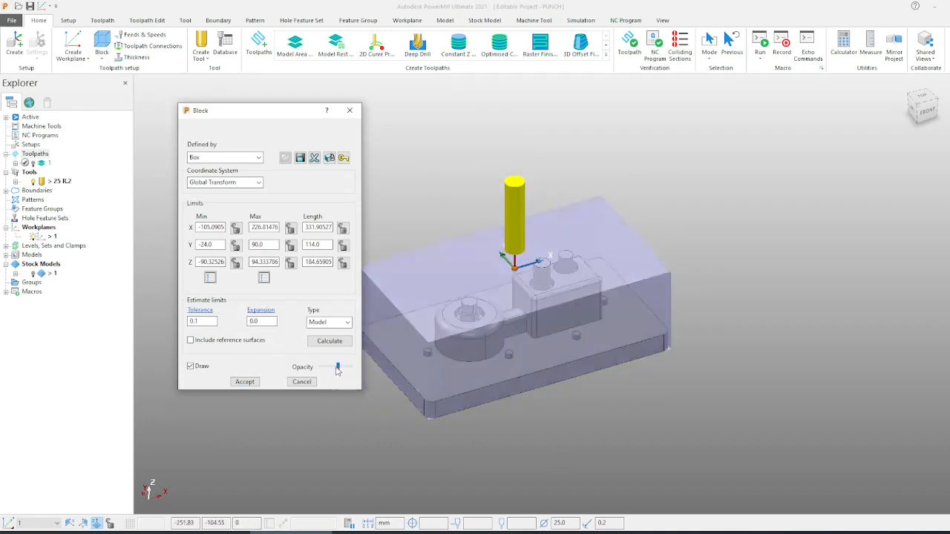
{"action": "left_click", "coordinate": [245, 382]}
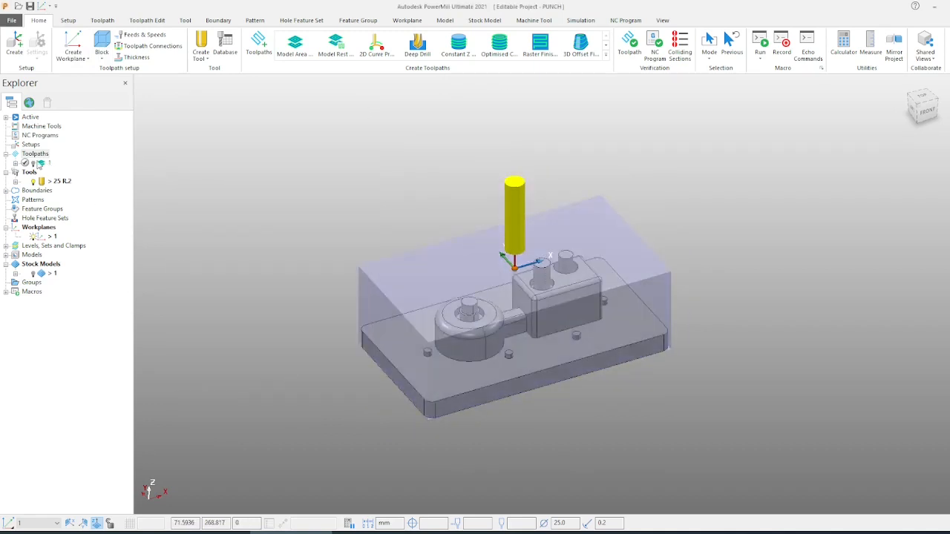
- Activate toolpath 1 briefly to view it with its own block, and deactivate it again
{"action": "left_click", "coordinate": [40, 164]}
{"action": "double_click", "coordinate": [42, 165]}
{"action": "scroll", "coordinate": [473, 238], "scroll_direction": "down", "scroll_amount": 2}
{"action": "middle_click_drag", "start_coordinate": [475, 239], "coordinate": [493, 268]}
{"action": "double_click", "coordinate": [46, 163]}
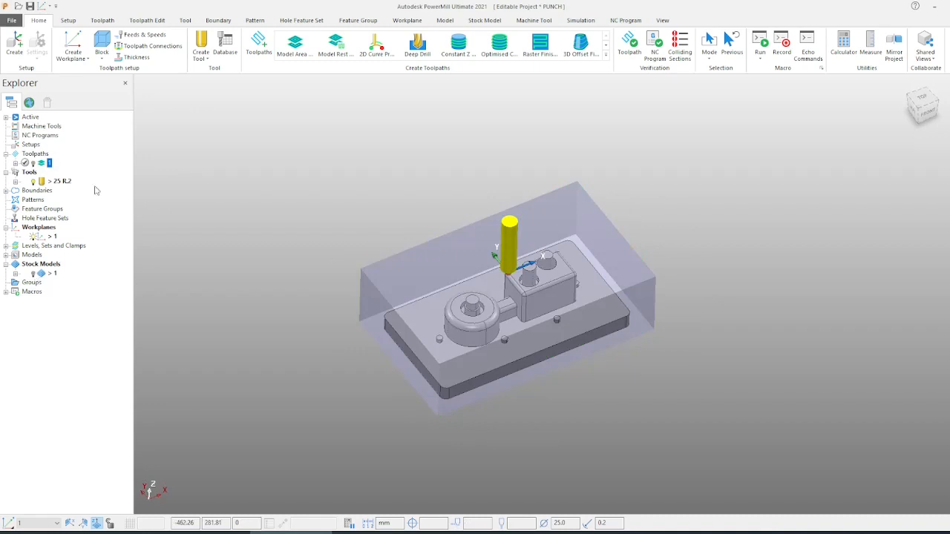
- Switch stock model 1 to its Block state and display it over the part
{"action": "left_click", "coordinate": [485, 20]}
{"action": "left_click", "coordinate": [226, 35]}
{"action": "left_click", "coordinate": [225, 50]}
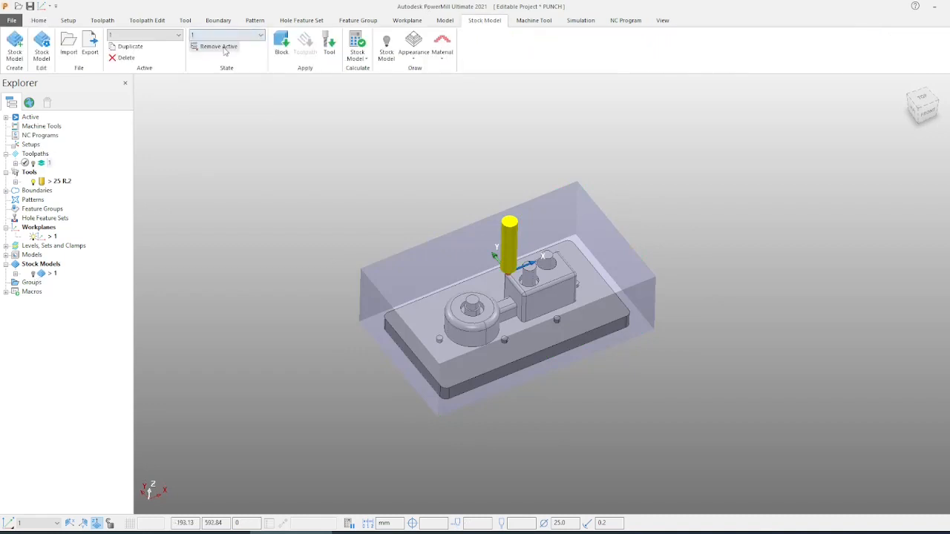
{"action": "left_click", "coordinate": [386, 46]}
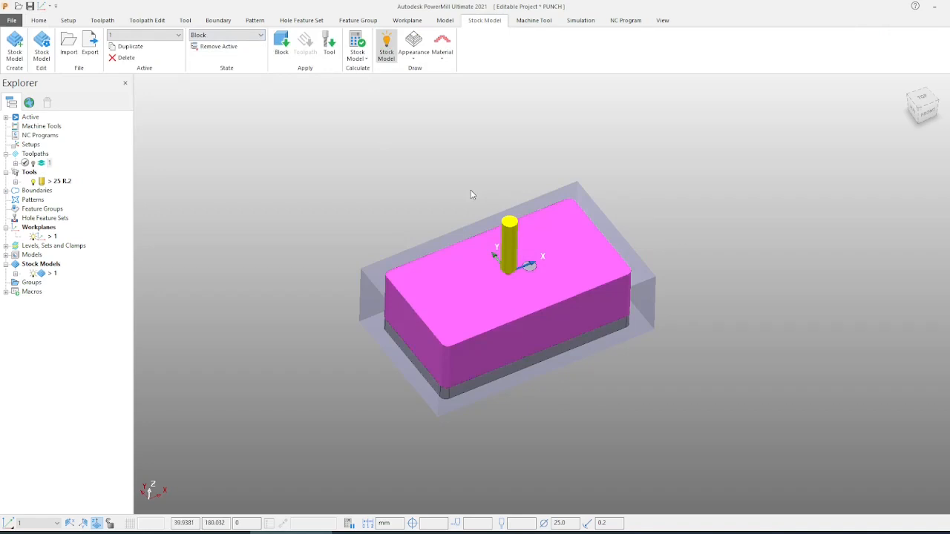
{"action": "scroll", "coordinate": [594, 337], "scroll_direction": "up", "scroll_amount": 3}
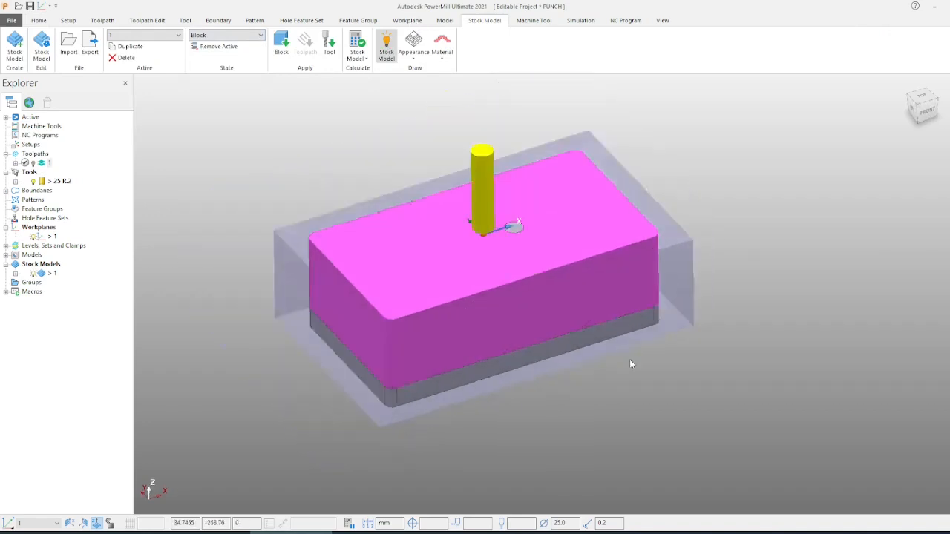
{"action": "scroll", "coordinate": [630, 364], "scroll_direction": "down", "scroll_amount": 2}
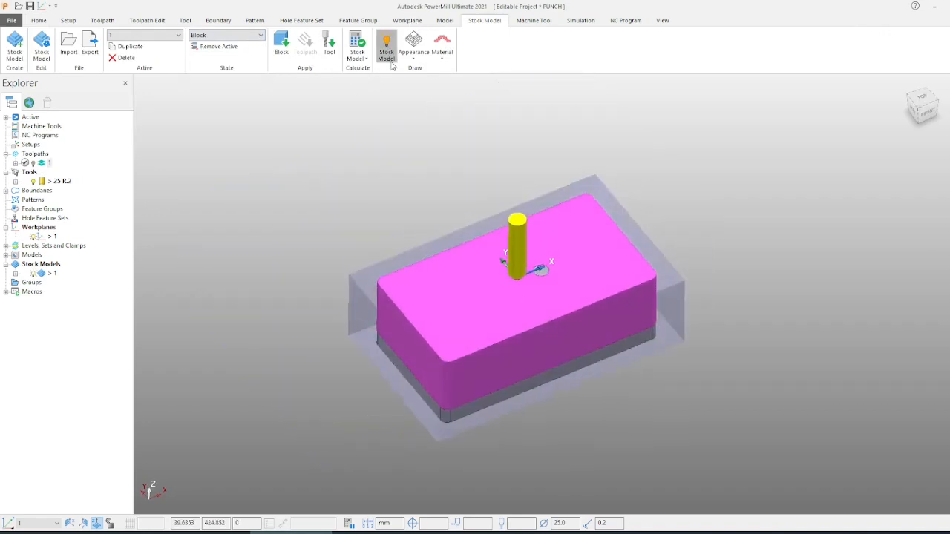
- Switch the stock model state to toolpath 1 and examine the material left around the bosses and pins
{"action": "left_click", "coordinate": [226, 34]}
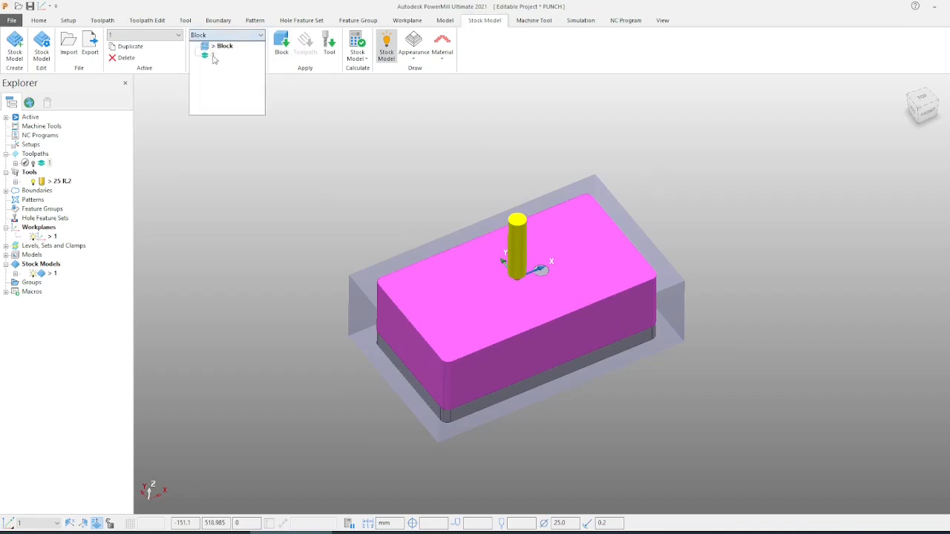
{"action": "left_click", "coordinate": [213, 56]}
{"action": "scroll", "coordinate": [534, 318], "scroll_direction": "up", "scroll_amount": 3}
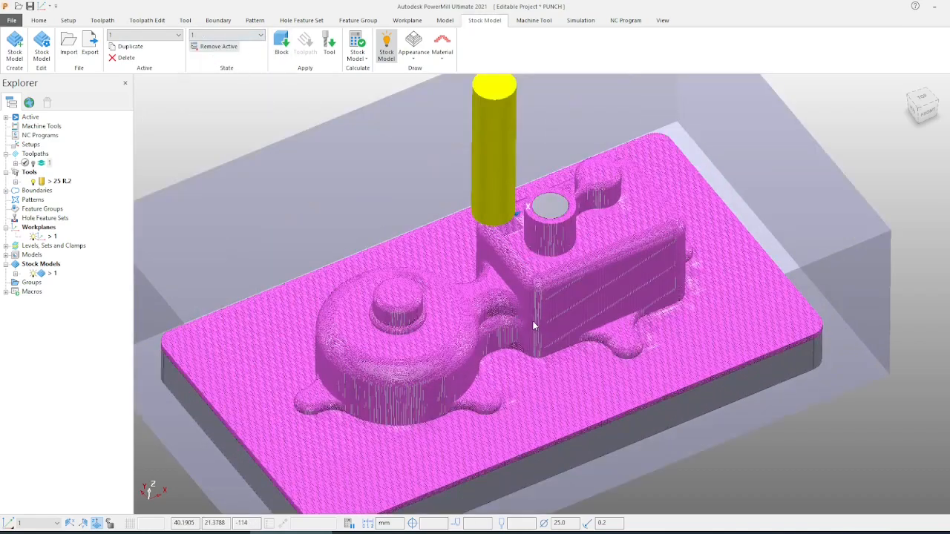
{"action": "scroll", "coordinate": [533, 321], "scroll_direction": "down", "scroll_amount": 3}
{"action": "middle_click_drag", "start_coordinate": [547, 318], "coordinate": [564, 289]}
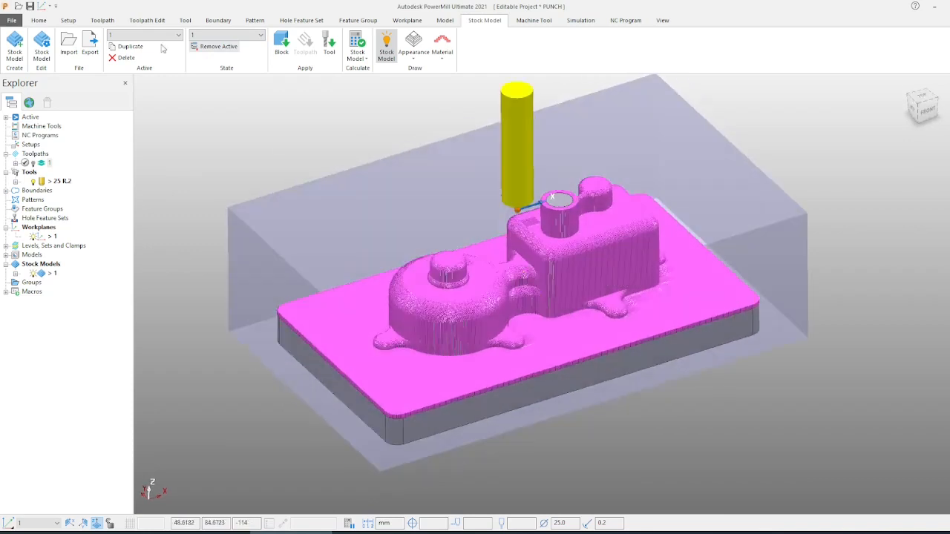
{"action": "middle_click_drag", "start_coordinate": [499, 287], "coordinate": [504, 303]}
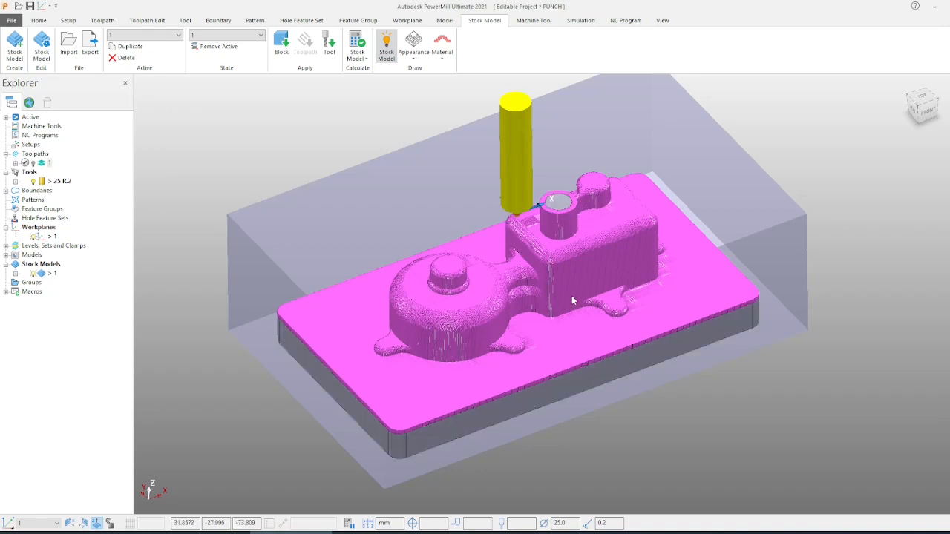
{"action": "scroll", "coordinate": [571, 296], "scroll_direction": "down", "scroll_amount": 1}
{"action": "middle_click_drag", "start_coordinate": [571, 296], "coordinate": [484, 254]}
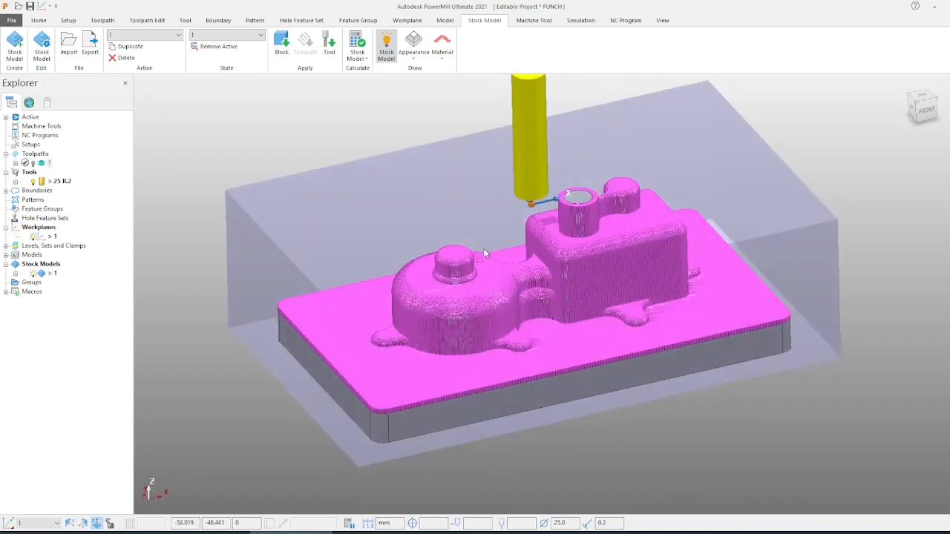
{"action": "scroll", "coordinate": [483, 254], "scroll_direction": "down", "scroll_amount": 2}
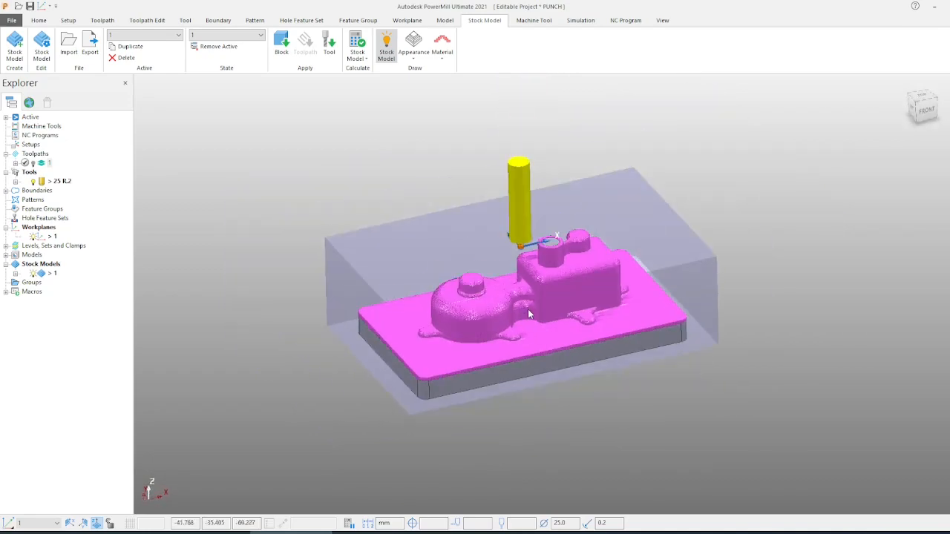
- Hide the stock model to view the bare part inside the block
{"action": "left_click", "coordinate": [386, 46]}
{"action": "scroll", "coordinate": [523, 253], "scroll_direction": "up", "scroll_amount": 2}
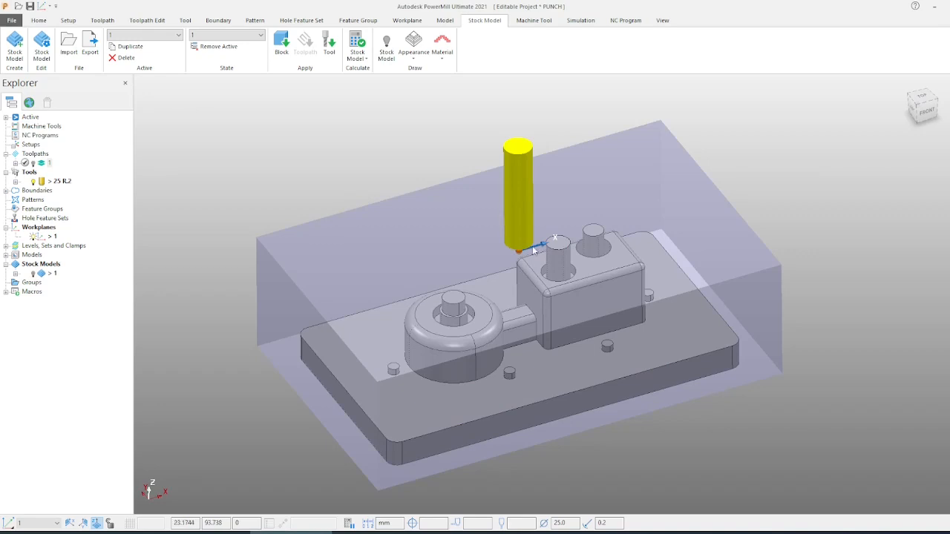
{"action": "middle_click_drag", "start_coordinate": [563, 299], "coordinate": [567, 303]}
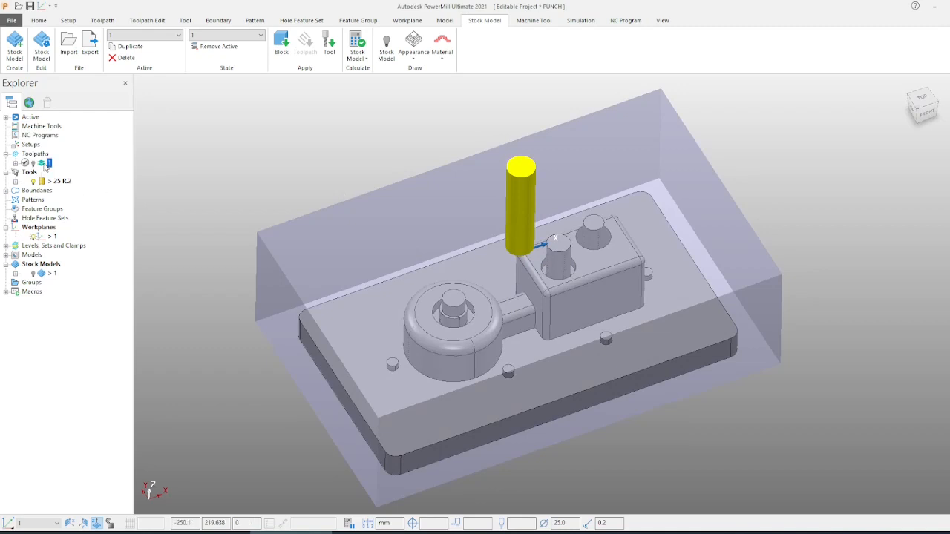
- Reactivate toolpath 1, toggle its display to compare its cutting moves with the part, and deactivate it
{"action": "double_click", "coordinate": [46, 164]}
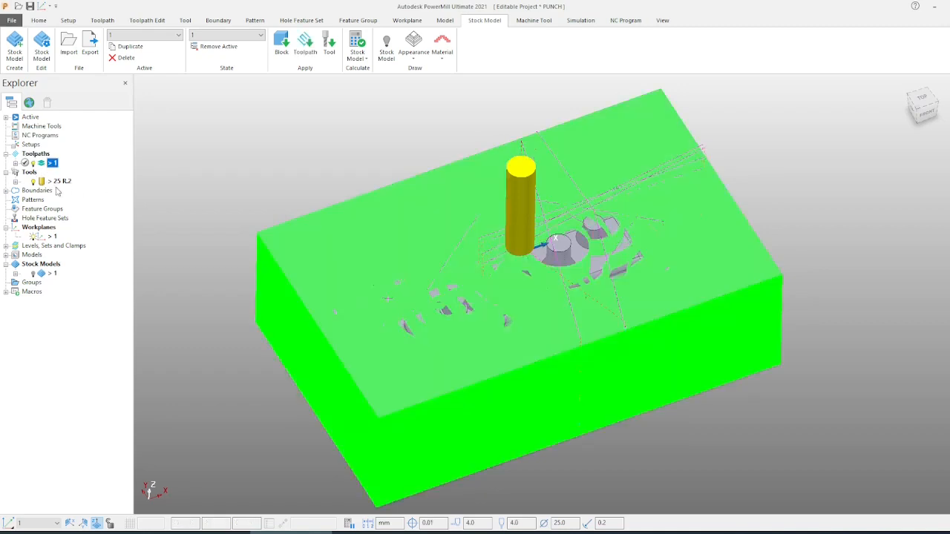
{"action": "mouse_move", "coordinate": [46, 187]}
{"action": "left_mouse_down"}
{"action": "mouse_move", "coordinate": [73, 186]}
{"action": "mouse_move", "coordinate": [60, 173]}
{"action": "mouse_move", "coordinate": [25, 181]}
{"action": "left_mouse_up"}
{"action": "key", "text": "Escape"}
{"action": "left_click", "coordinate": [33, 163]}
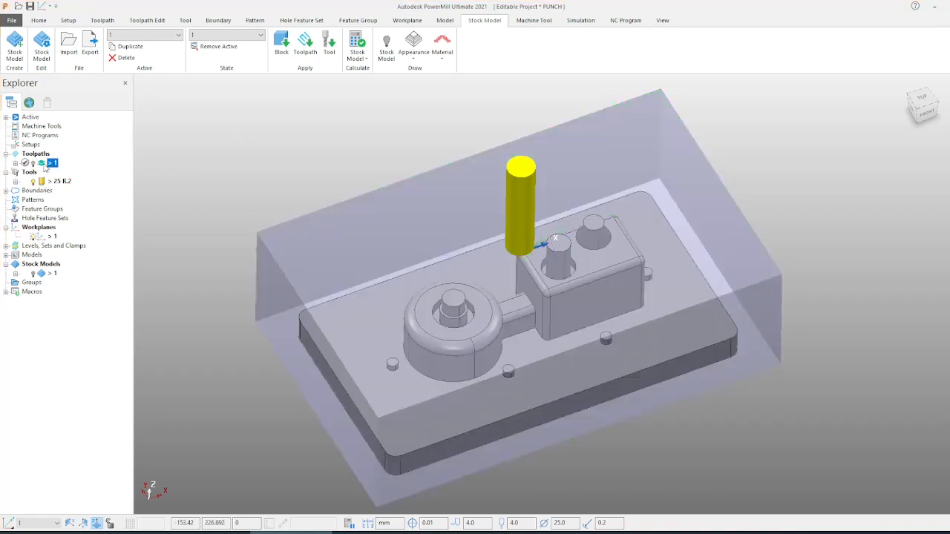
{"action": "double_click", "coordinate": [49, 164]}
{"action": "double_click", "coordinate": [49, 164]}
{"action": "scroll", "coordinate": [402, 211], "scroll_direction": "down", "scroll_amount": 2}
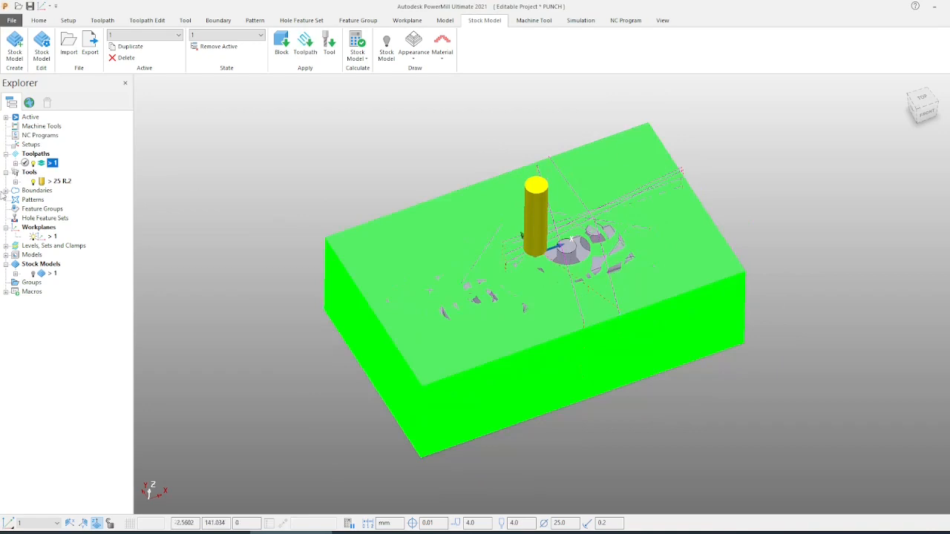
- Recalculate the box block from the whole model in the active workplane with zero expansion, and accept it
{"action": "left_click", "coordinate": [39, 20]}
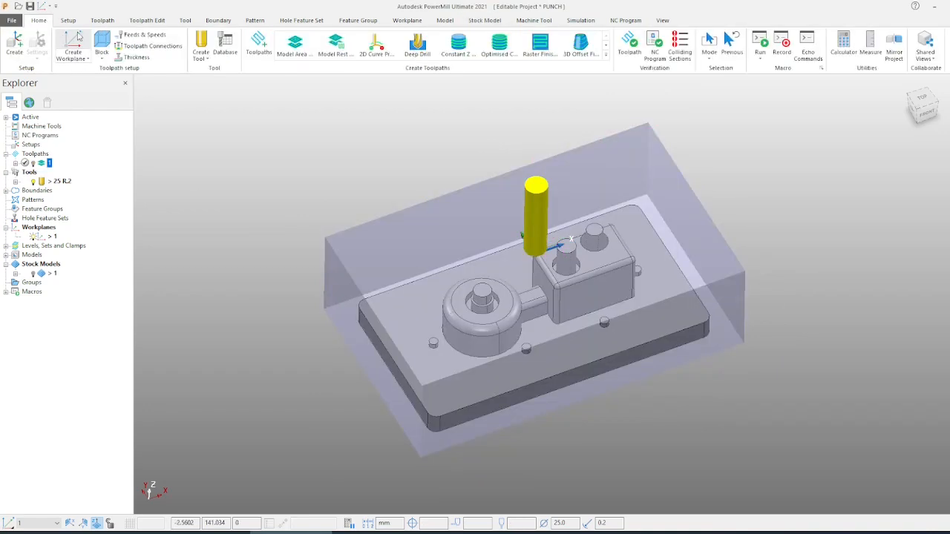
{"action": "left_click", "coordinate": [98, 42]}
{"action": "left_click", "coordinate": [331, 341]}
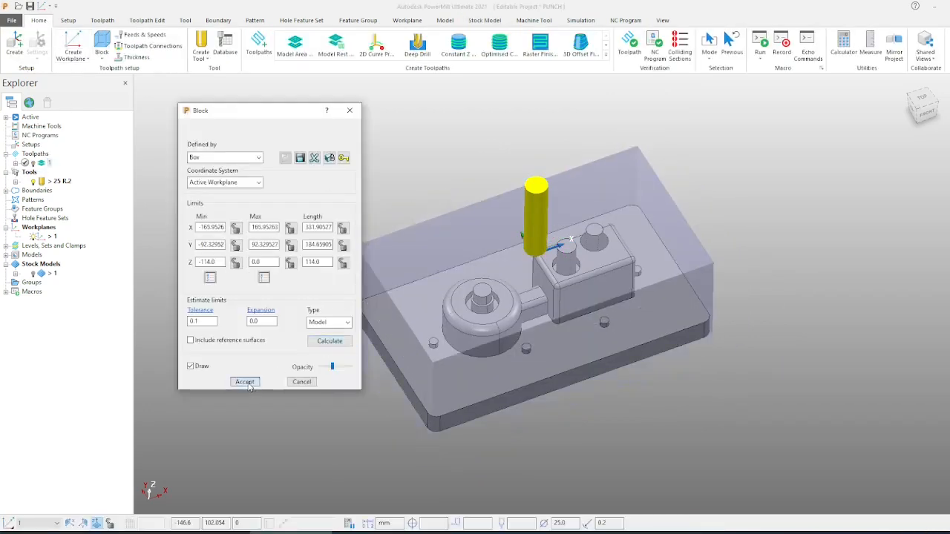
{"action": "left_click", "coordinate": [246, 385]}
- Display the stock model and compare its Block state with its state after toolpath 1
{"action": "left_click", "coordinate": [484, 20]}
{"action": "left_click", "coordinate": [385, 46]}
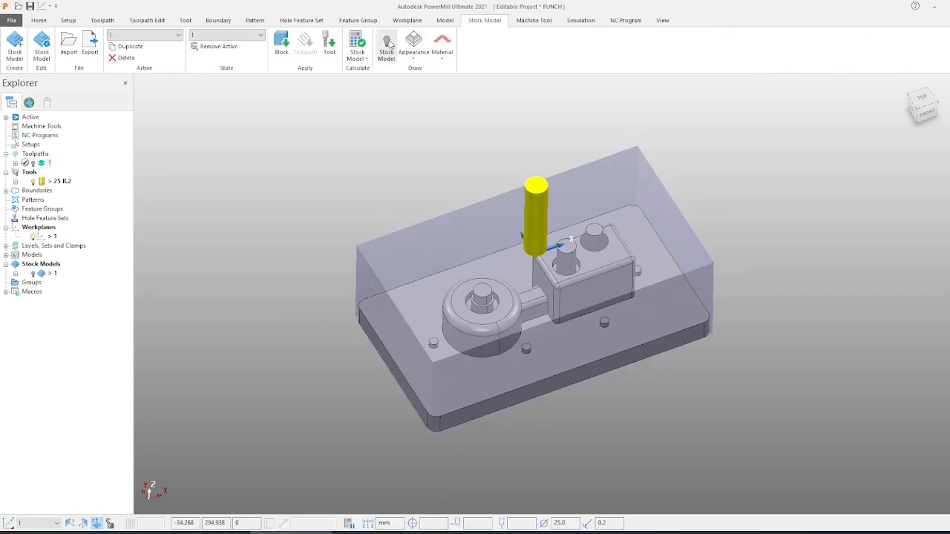
{"action": "left_click", "coordinate": [220, 37]}
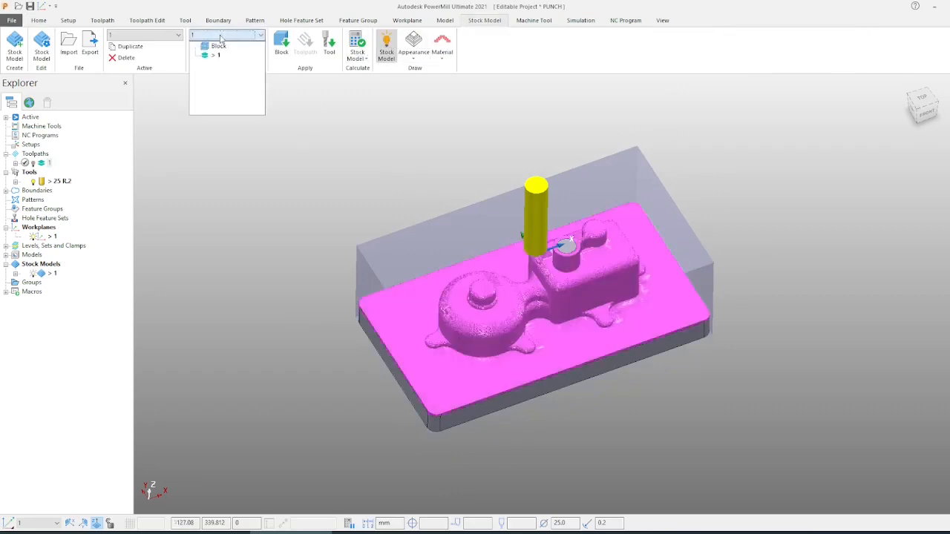
{"action": "left_click", "coordinate": [217, 46]}
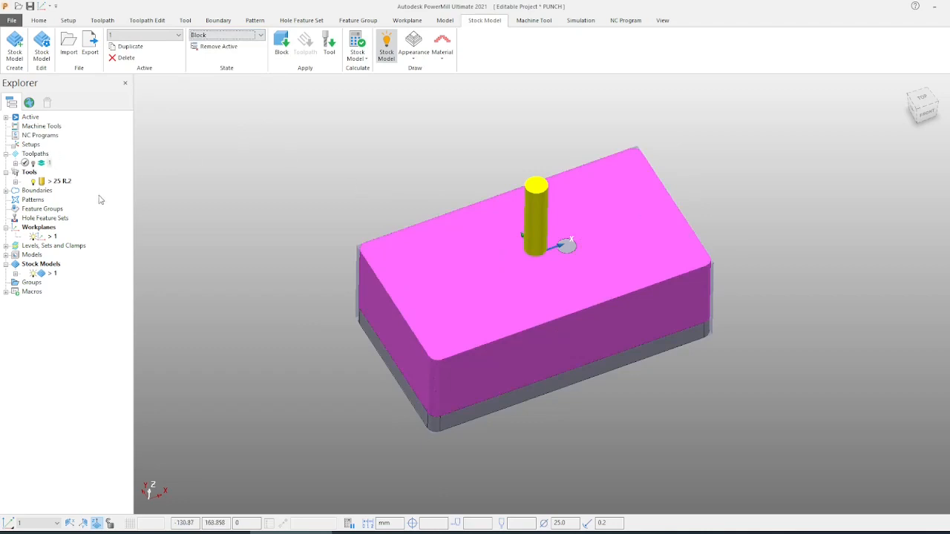
{"action": "left_click", "coordinate": [241, 39]}
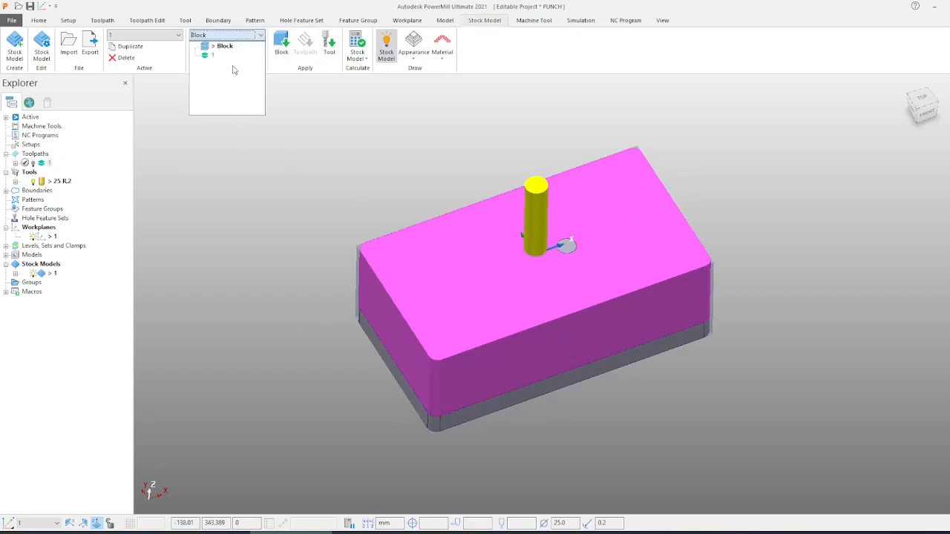
{"action": "left_click", "coordinate": [219, 64]}
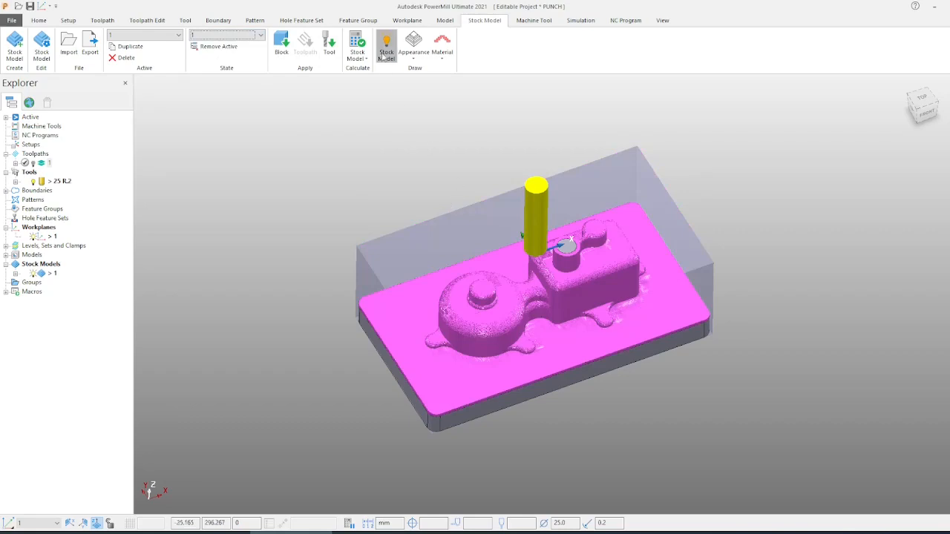
- Examine the stock left by toolpath 1 from closer up, and hide the stock model
{"action": "scroll", "coordinate": [466, 284], "scroll_direction": "up", "scroll_amount": 2}
{"action": "scroll", "coordinate": [467, 284], "scroll_direction": "down", "scroll_amount": 2}
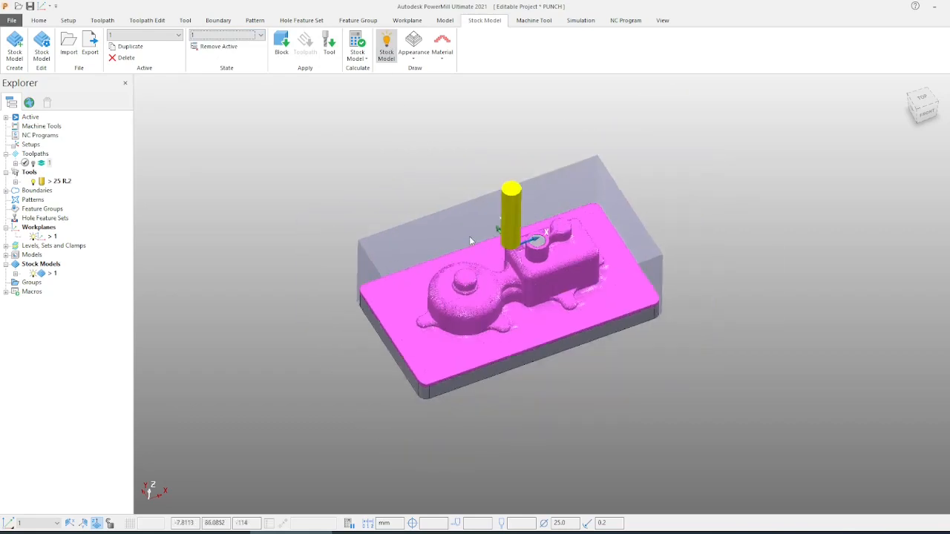
{"action": "middle_click_drag", "start_coordinate": [560, 299], "coordinate": [555, 317]}
{"action": "scroll", "coordinate": [521, 274], "scroll_direction": "up", "scroll_amount": 3}
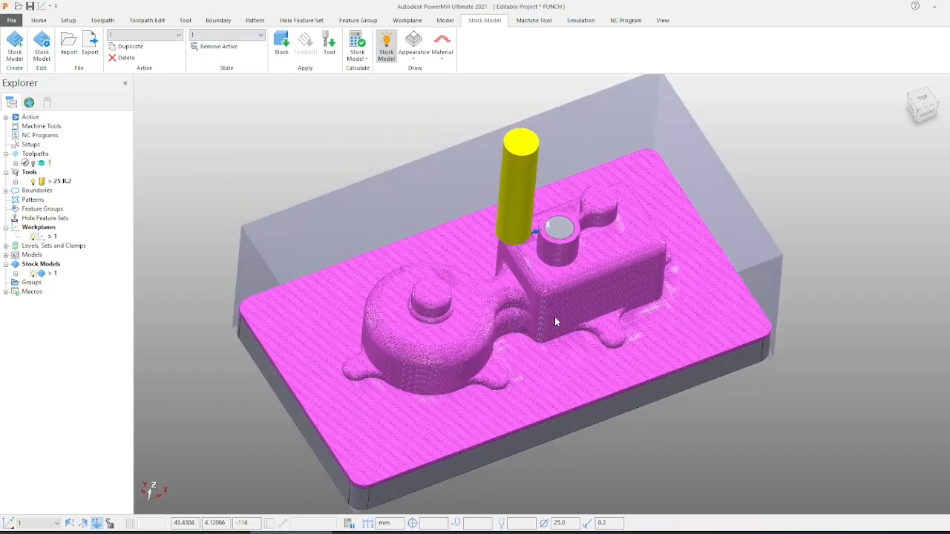
{"action": "left_click", "coordinate": [386, 46]}
{"action": "middle_click_drag", "start_coordinate": [506, 319], "coordinate": [512, 286]}
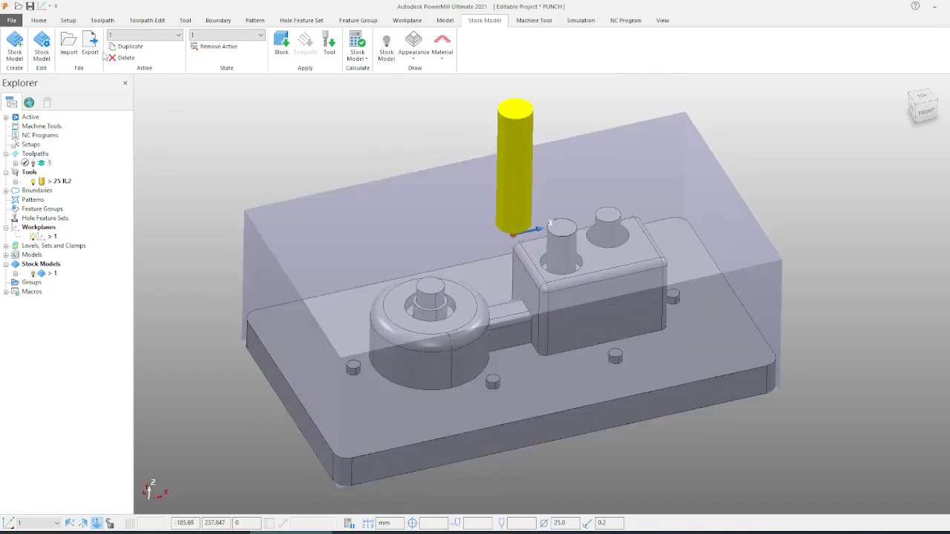
- Calculate a box block around only the flat top face of the rectangular boss
{"action": "left_click", "coordinate": [39, 20]}
{"action": "left_click", "coordinate": [101, 45]}
{"action": "left_click", "coordinate": [457, 326]}
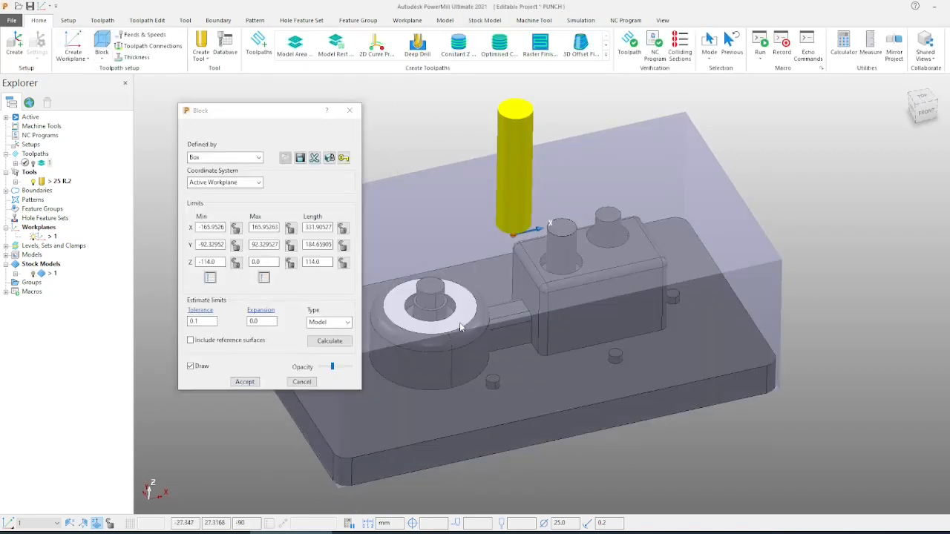
{"action": "left_click", "coordinate": [572, 378]}
{"action": "scroll", "coordinate": [532, 273], "scroll_direction": "up", "scroll_amount": 4}
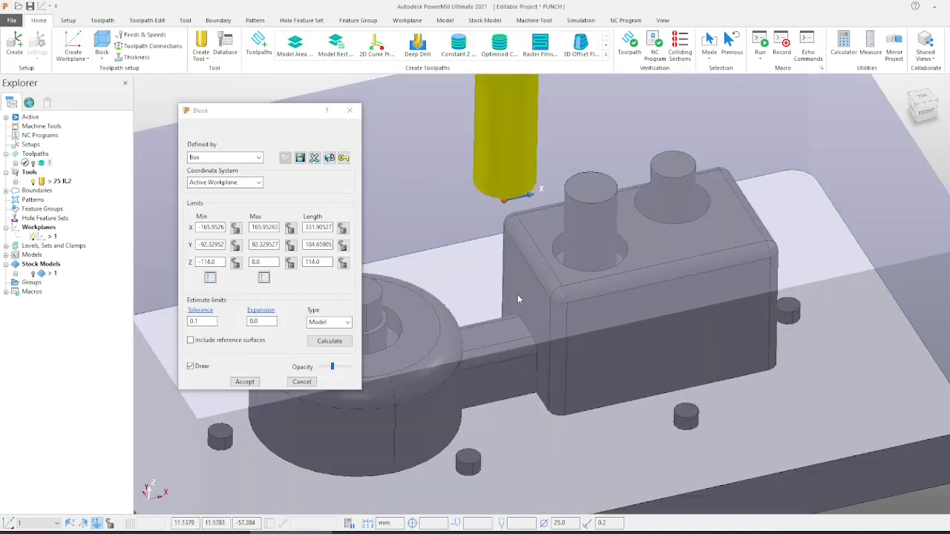
{"action": "left_click", "coordinate": [565, 277]}
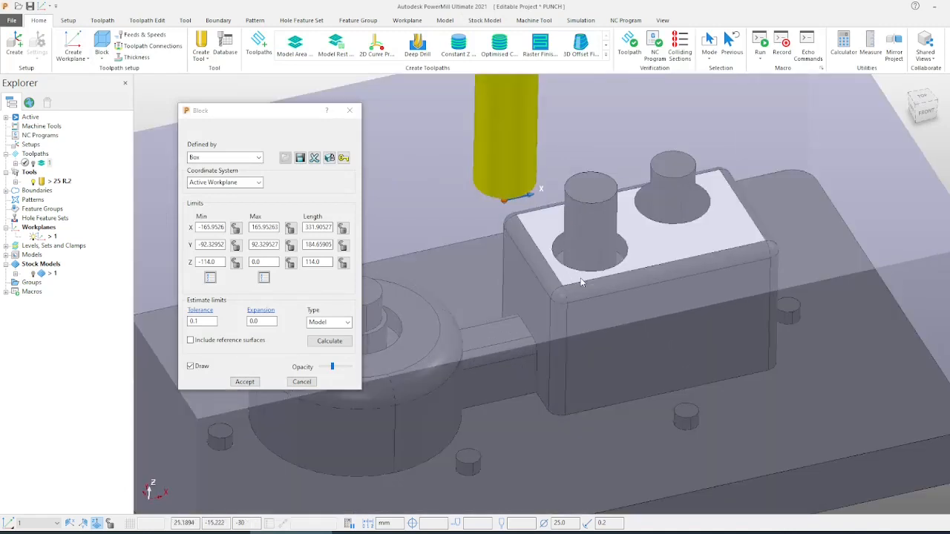
{"action": "left_click", "coordinate": [327, 343]}
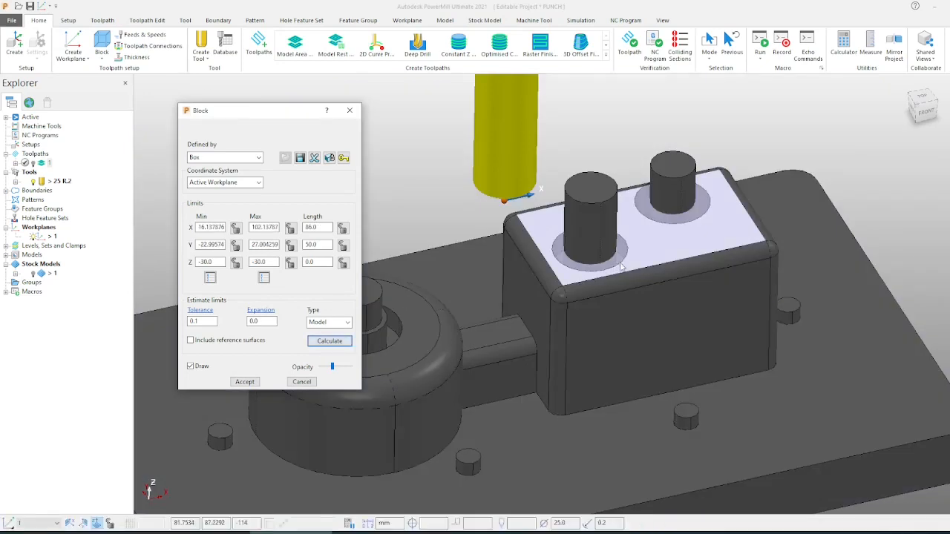
- Lock the block's minimum Z limit, set its Z length to 10 and lock it, and accept the block
{"action": "left_click_drag", "start_coordinate": [326, 263], "coordinate": [295, 264]}
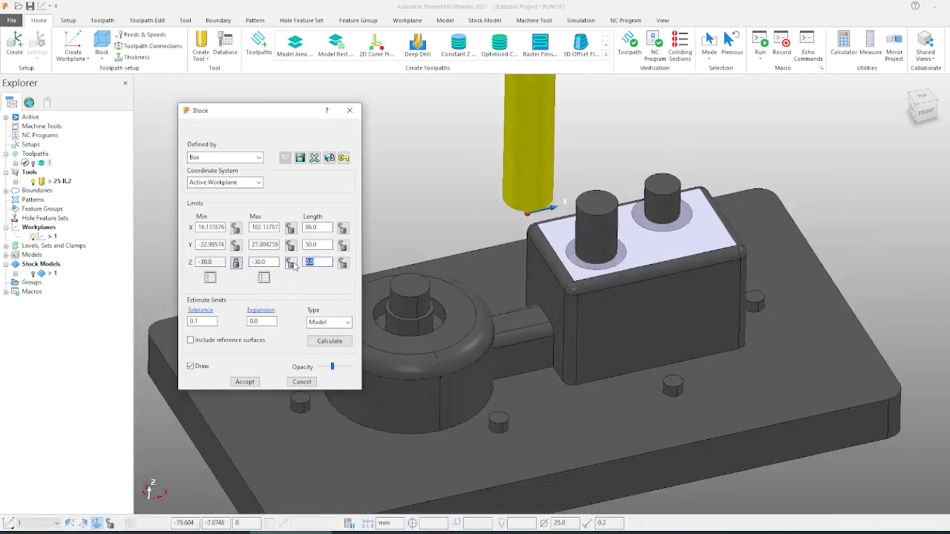
{"action": "type", "text": "10"}
{"action": "left_click", "coordinate": [343, 264]}
{"action": "left_click", "coordinate": [246, 382]}
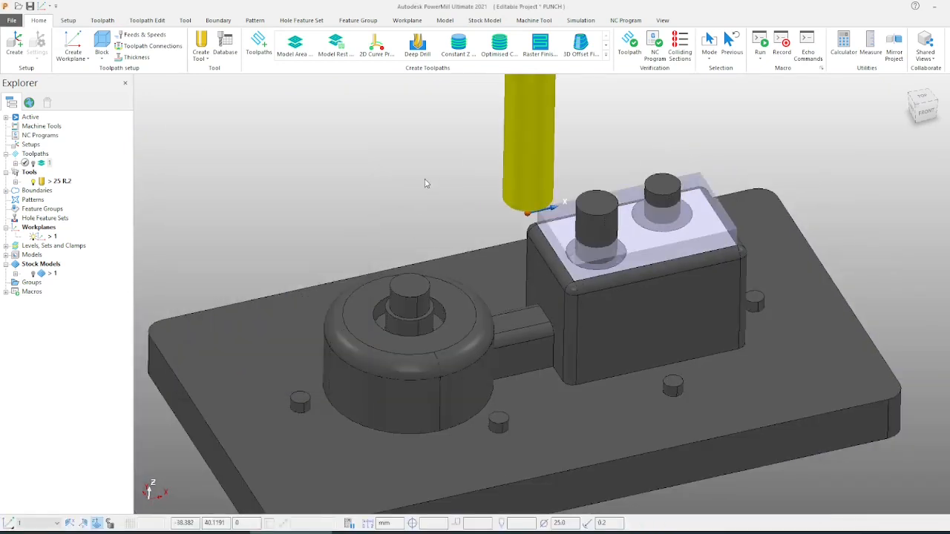
- Display the stock model and examine the material left around the punch's bosses and pins
{"action": "middle_click_drag", "start_coordinate": [441, 219], "coordinate": [461, 284]}
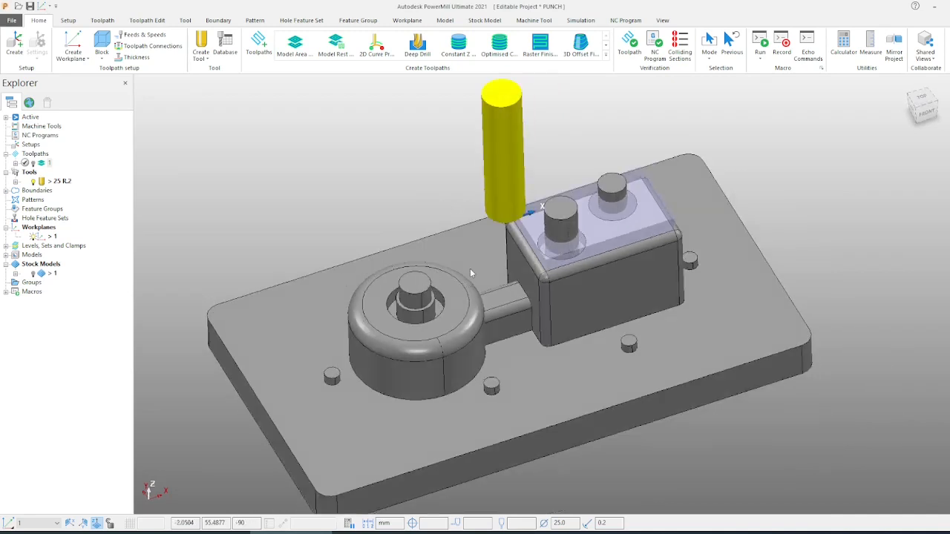
{"action": "scroll", "coordinate": [463, 267], "scroll_direction": "up", "scroll_amount": 3}
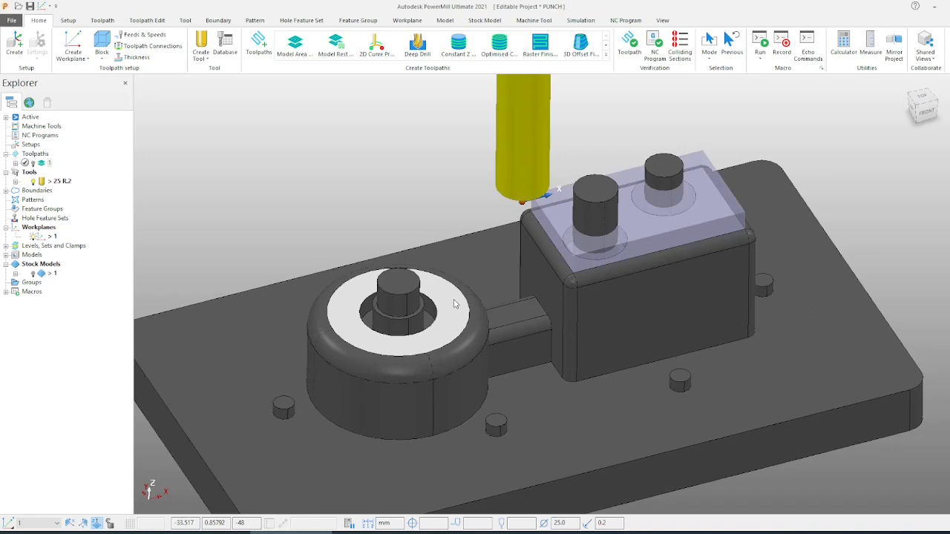
{"action": "scroll", "coordinate": [459, 200], "scroll_direction": "down", "scroll_amount": 5}
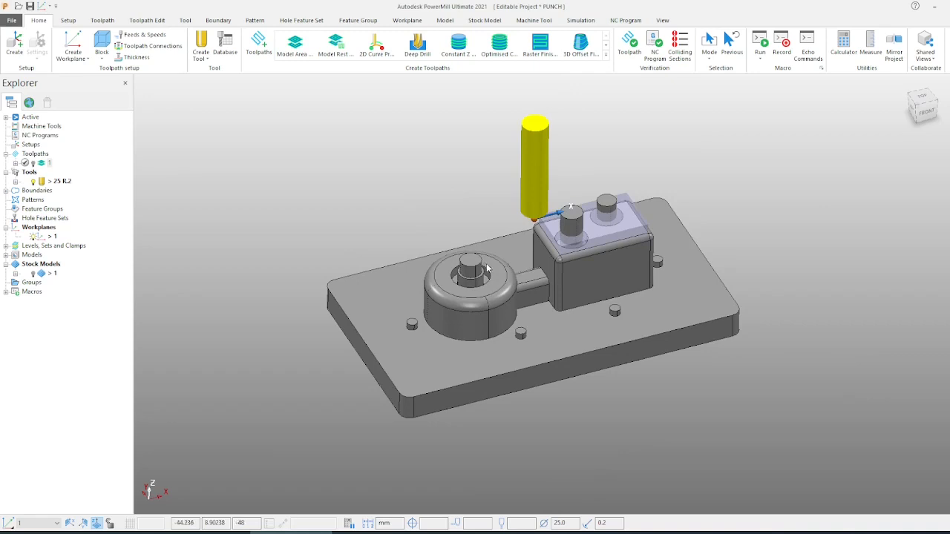
{"action": "left_click", "coordinate": [475, 21]}
{"action": "left_click", "coordinate": [386, 46]}
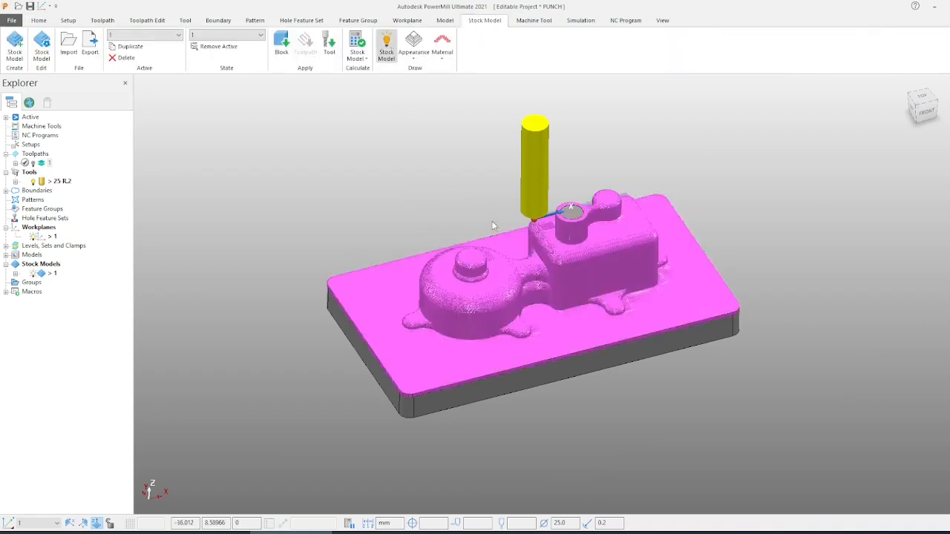
{"action": "scroll", "coordinate": [520, 237], "scroll_direction": "up", "scroll_amount": 2}
{"action": "scroll", "coordinate": [462, 285], "scroll_direction": "down", "scroll_amount": 2}
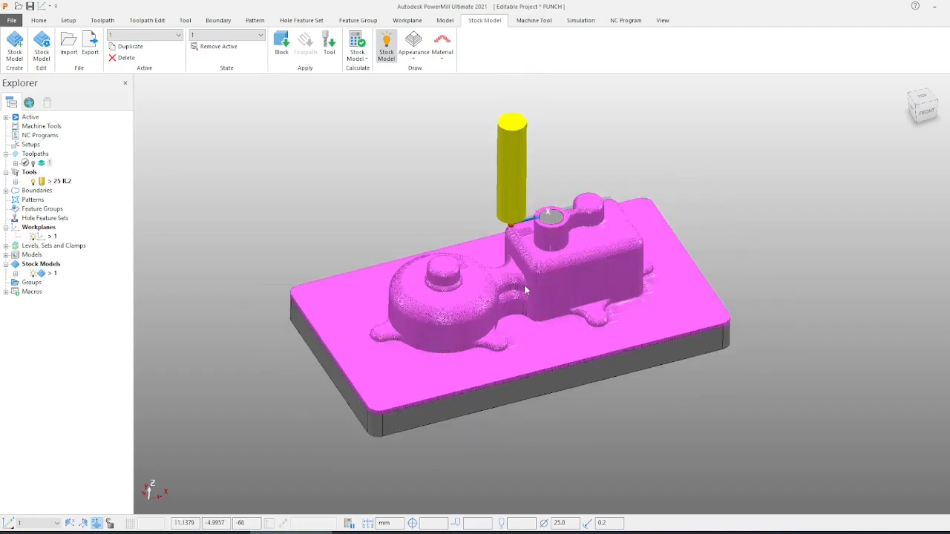
{"action": "scroll", "coordinate": [524, 285], "scroll_direction": "up", "scroll_amount": 2}
{"action": "mouse_move", "coordinate": [524, 287]}
{"action": "middle_mouse_down"}
{"action": "mouse_move", "coordinate": [511, 379]}
{"action": "mouse_move", "coordinate": [516, 294]}
{"action": "middle_mouse_up"}
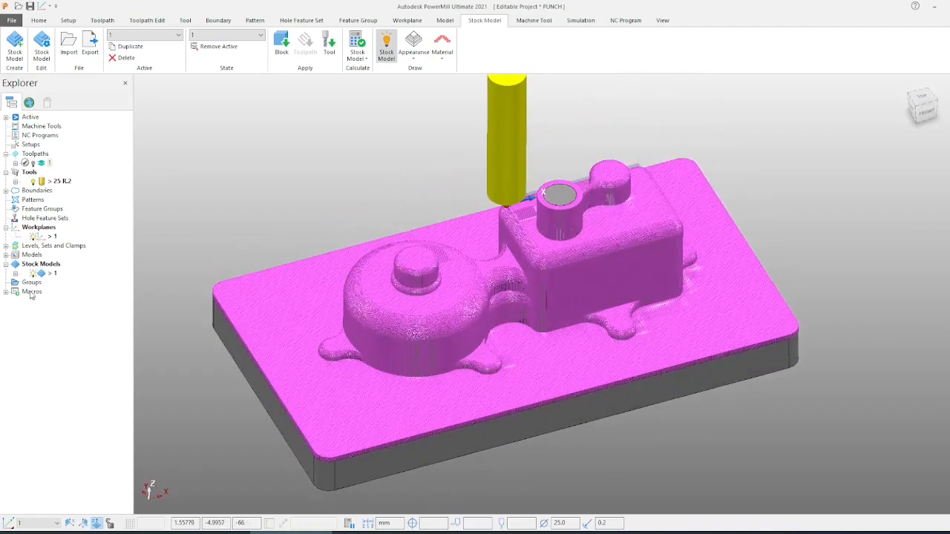
- Export the stock model as STOK MODAL in the Autodesk Manufacturing Triangles (*.dmt) format
{"action": "right_click", "coordinate": [46, 274]}
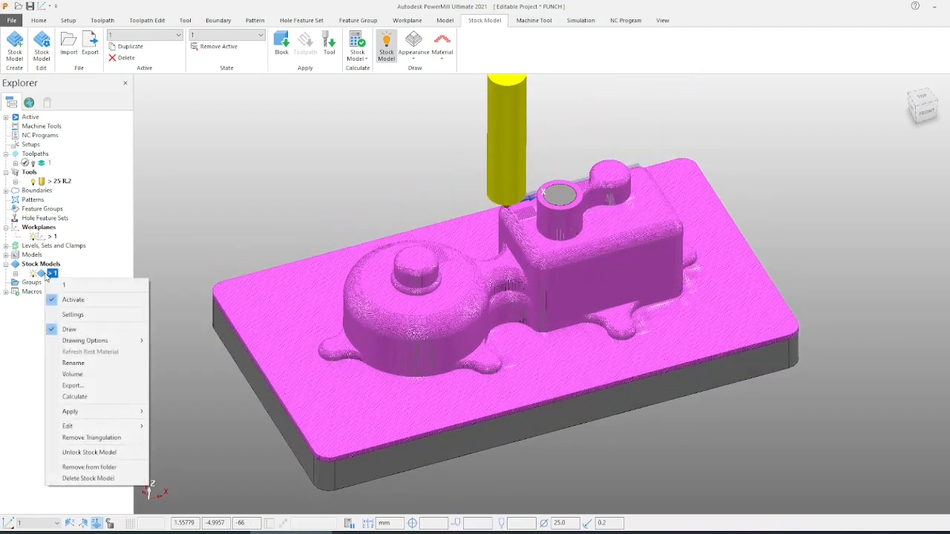
{"action": "left_click", "coordinate": [71, 386]}
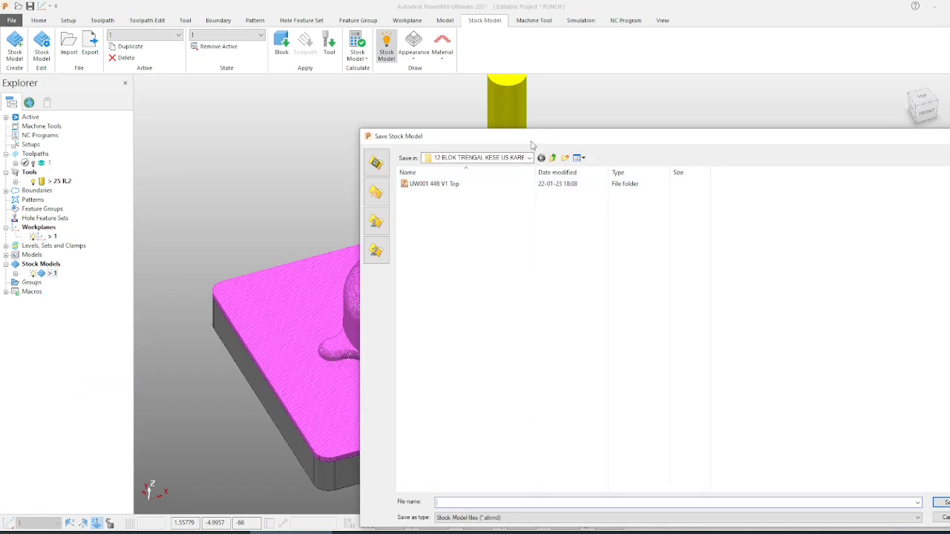
{"action": "left_click_drag", "start_coordinate": [532, 140], "coordinate": [426, 93]}
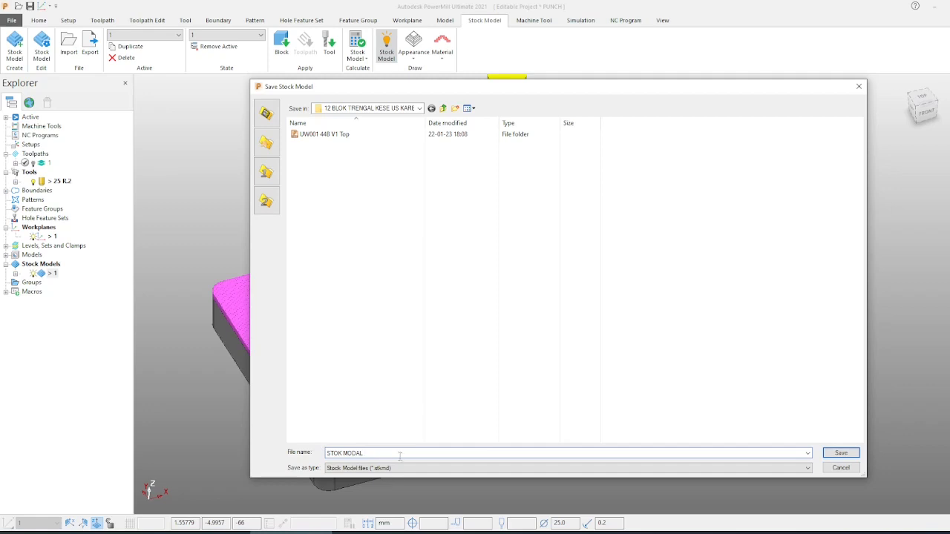
{"action": "left_click", "coordinate": [362, 469]}
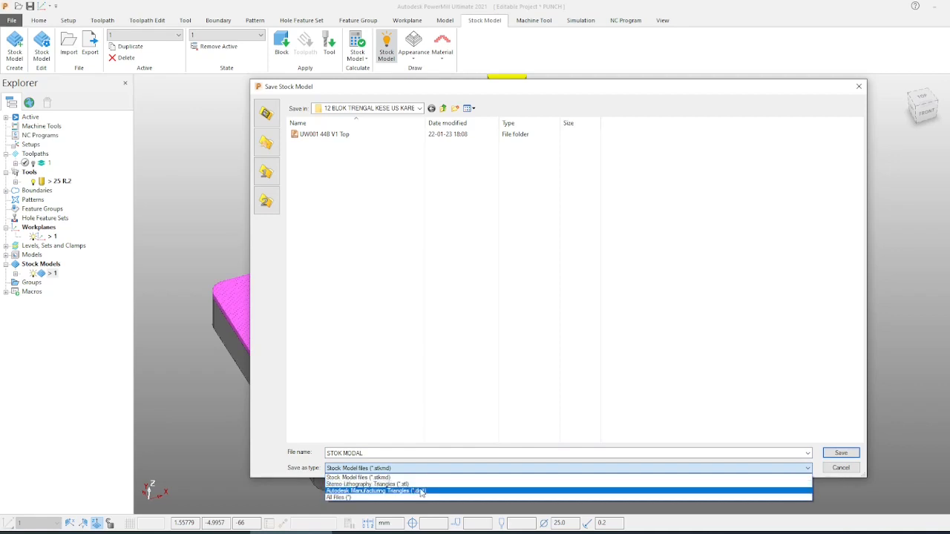
{"action": "left_click", "coordinate": [418, 492]}
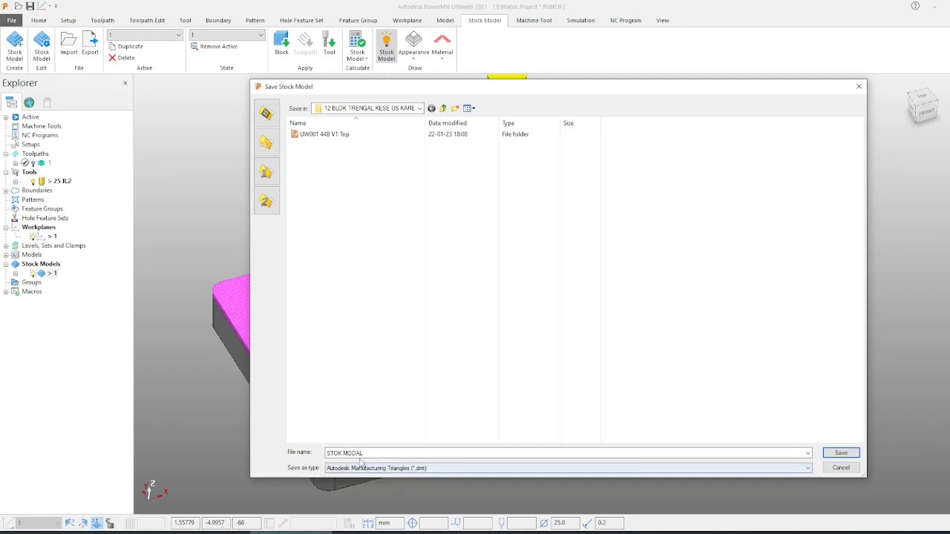
{"action": "left_click", "coordinate": [837, 454]}
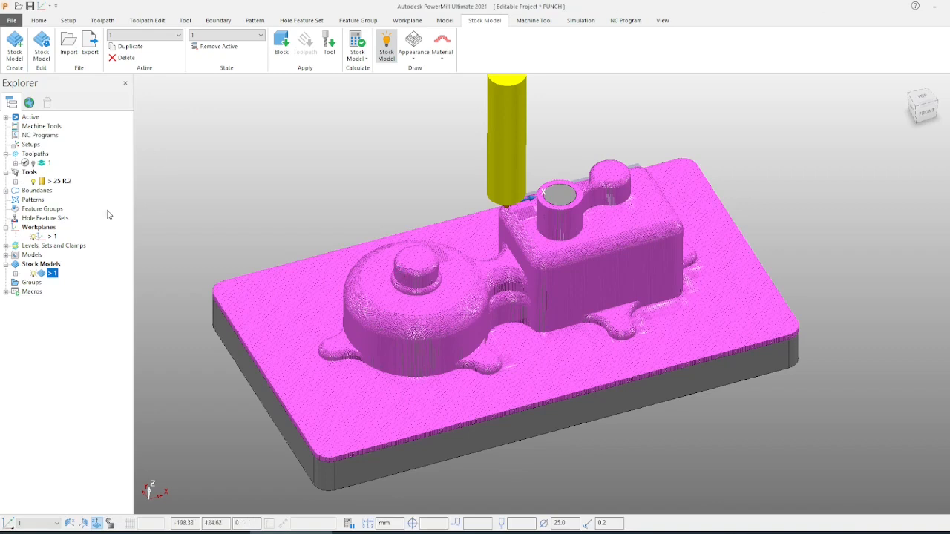
- Hide the stock model and recalculate the box block from the whole model with its limits unlocked
{"action": "left_click", "coordinate": [34, 272]}
{"action": "scroll", "coordinate": [573, 273], "scroll_direction": "down", "scroll_amount": 2}
{"action": "left_click", "coordinate": [314, 173]}
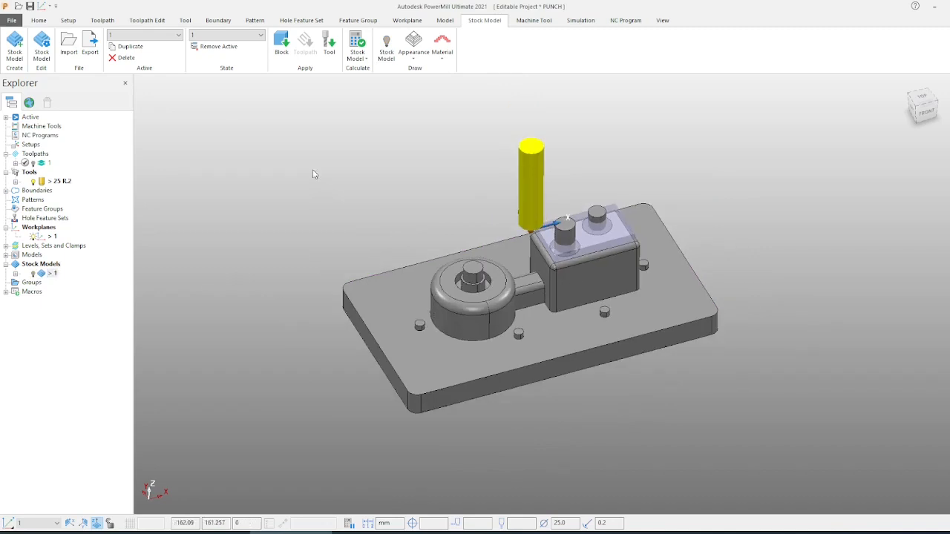
{"action": "left_click", "coordinate": [39, 20]}
{"action": "left_click", "coordinate": [101, 43]}
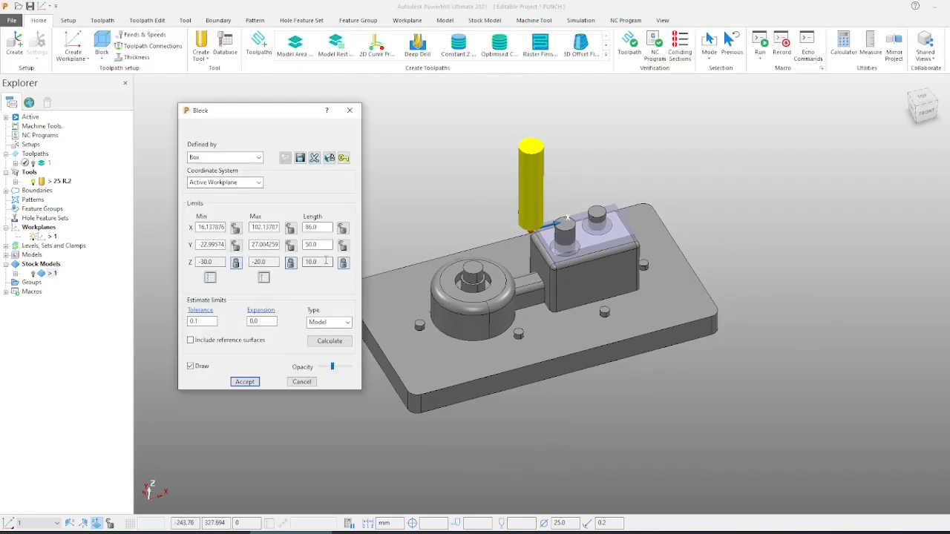
{"action": "left_click", "coordinate": [329, 341]}
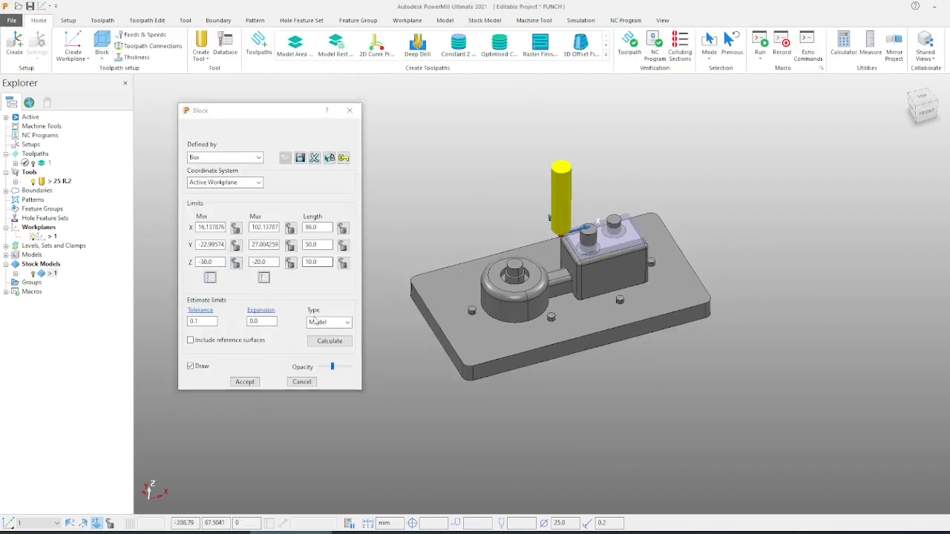
- Change the block definition from Box to Triangles
{"action": "left_click", "coordinate": [212, 157]}
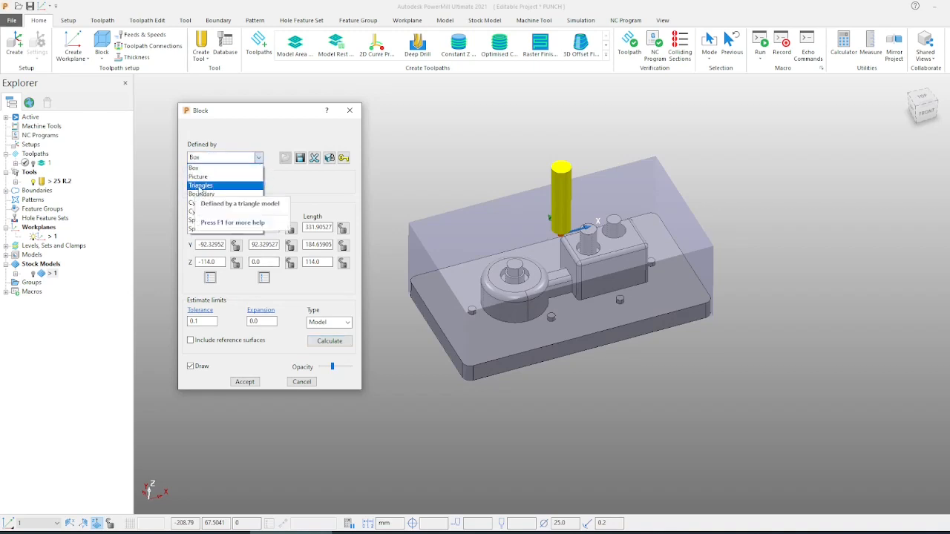
{"action": "left_click_drag", "start_coordinate": [184, 189], "coordinate": [217, 186]}
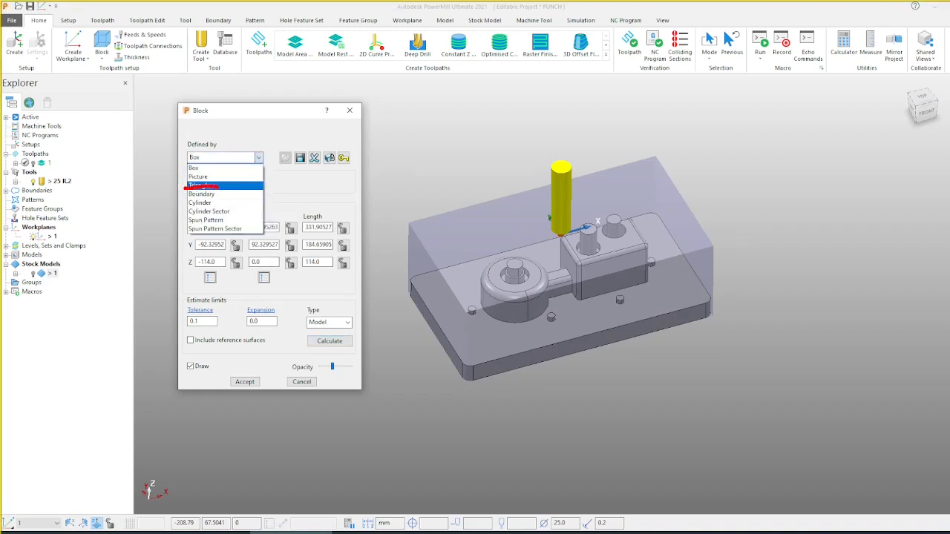
{"action": "key", "text": "Escape"}
{"action": "left_click", "coordinate": [259, 157]}
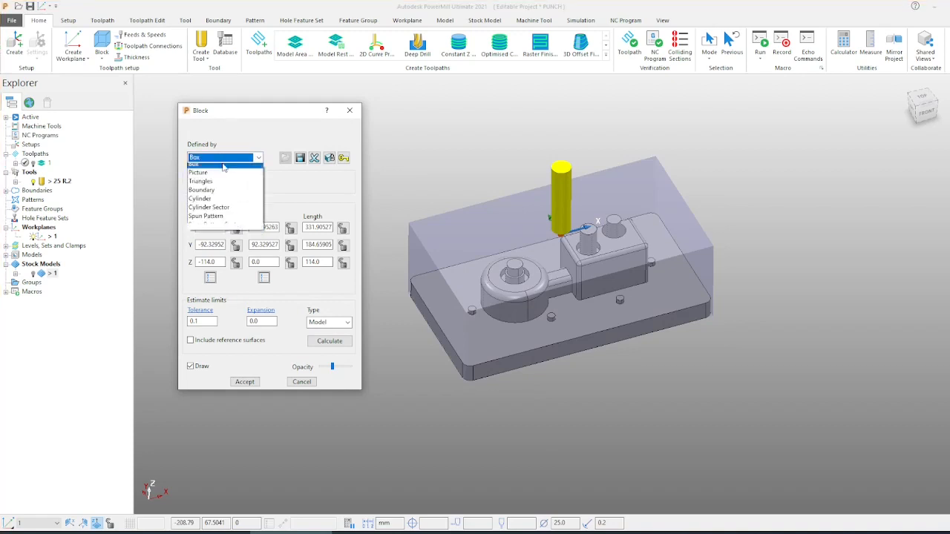
{"action": "left_click", "coordinate": [204, 184]}
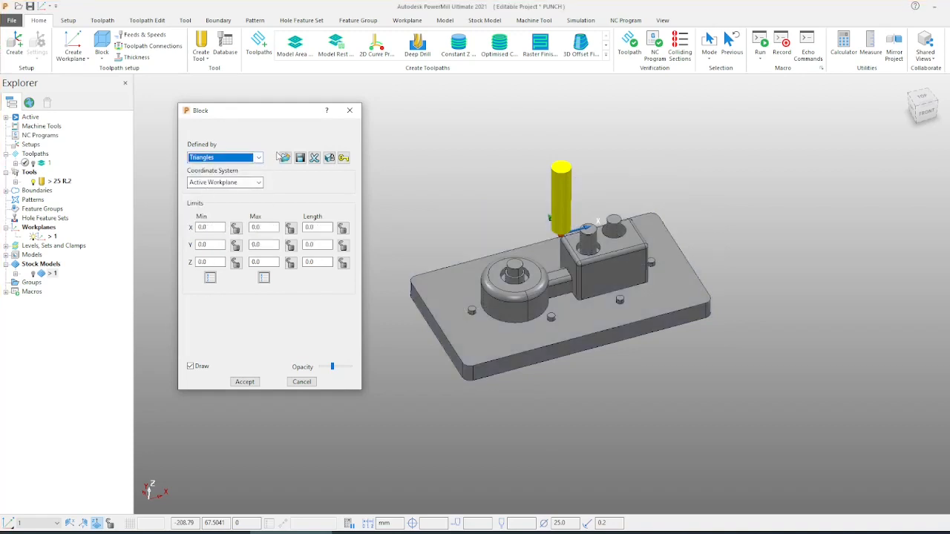
{"action": "key", "text": "ctrl+2"}
{"action": "left_click_drag", "start_coordinate": [272, 141], "coordinate": [295, 173], "text": "ctrl"}
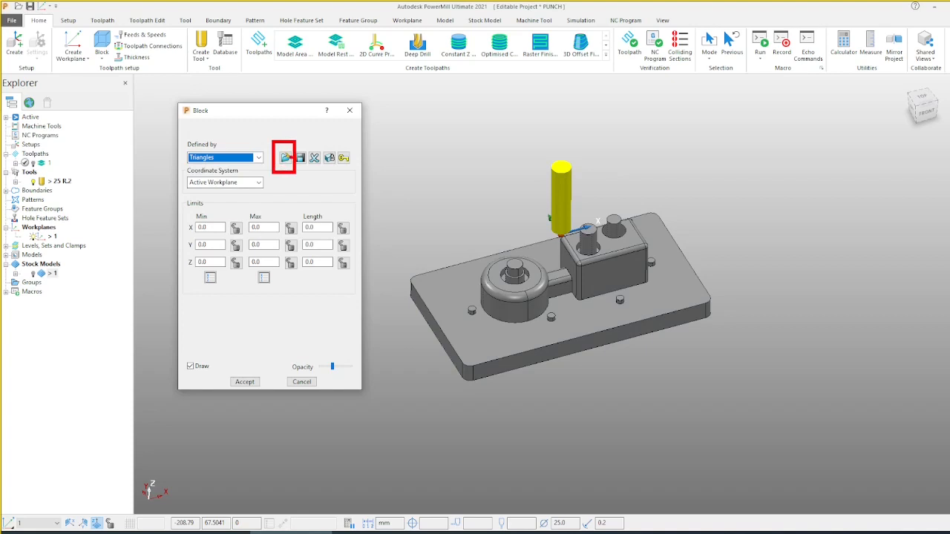
{"action": "key", "text": "Escape"}
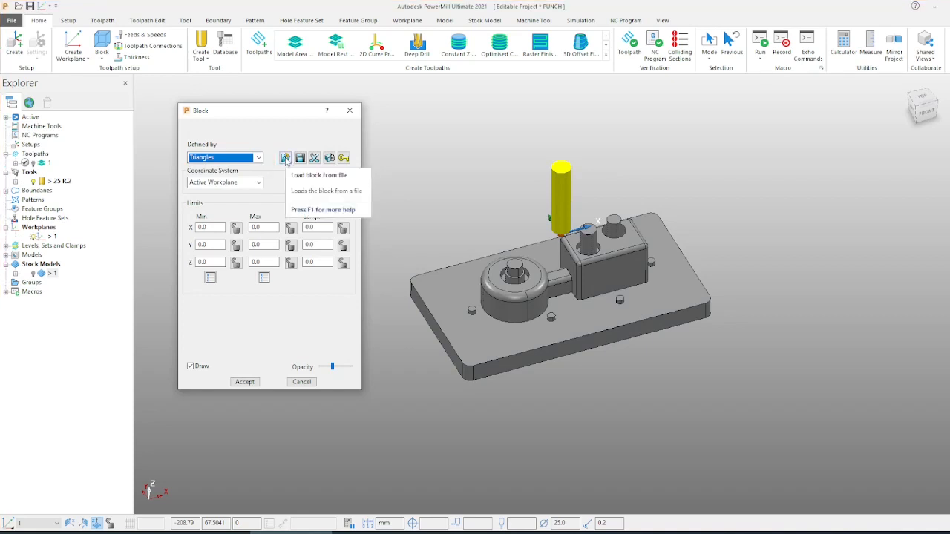
- Load the block from the exported file STOK MODAL.dmt
{"action": "right_click", "coordinate": [53, 274]}
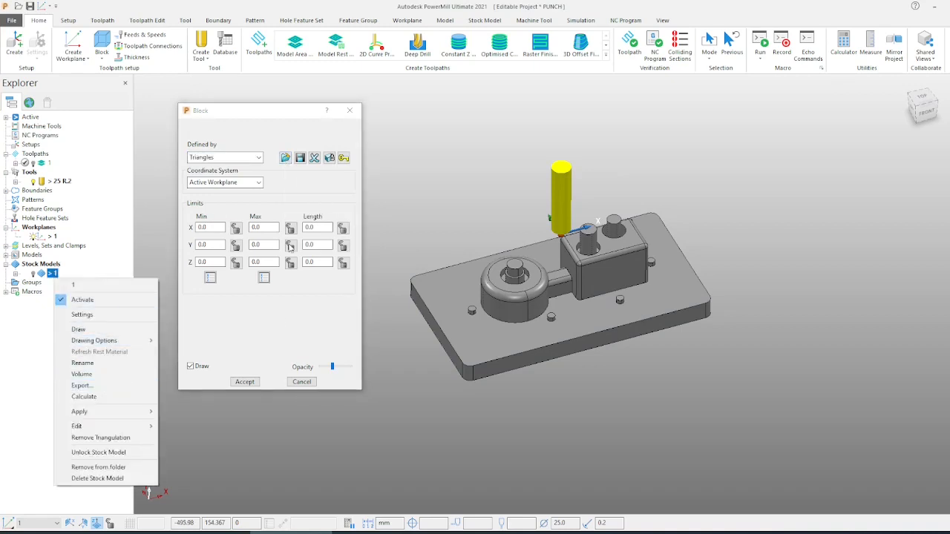
{"action": "left_click", "coordinate": [282, 301]}
{"action": "left_click", "coordinate": [285, 158]}
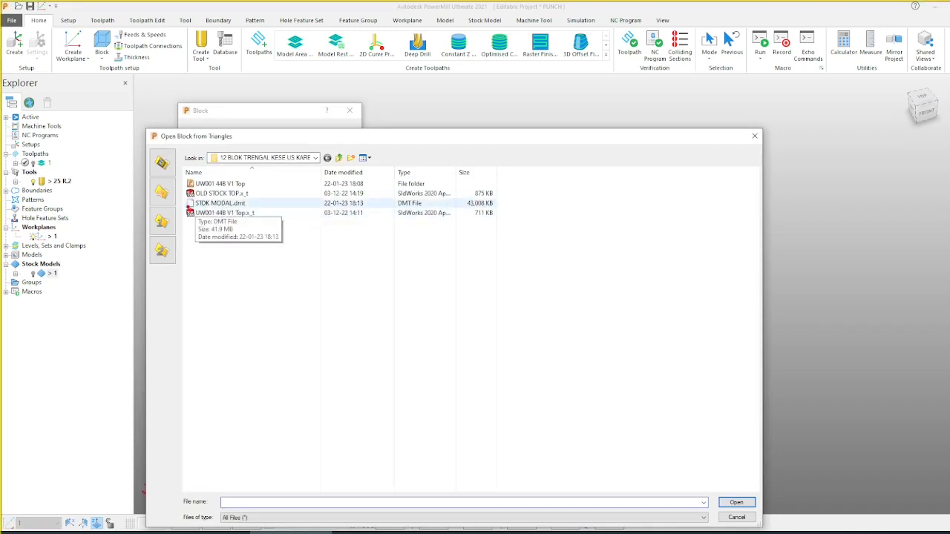
{"action": "left_click_drag", "start_coordinate": [188, 208], "coordinate": [256, 208]}
{"action": "left_click", "coordinate": [221, 203]}
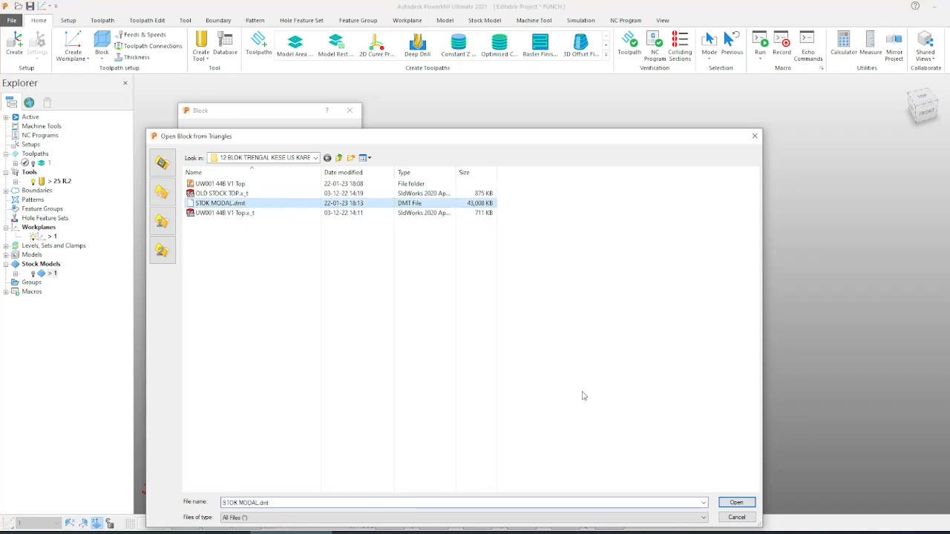
{"action": "left_click", "coordinate": [736, 503]}
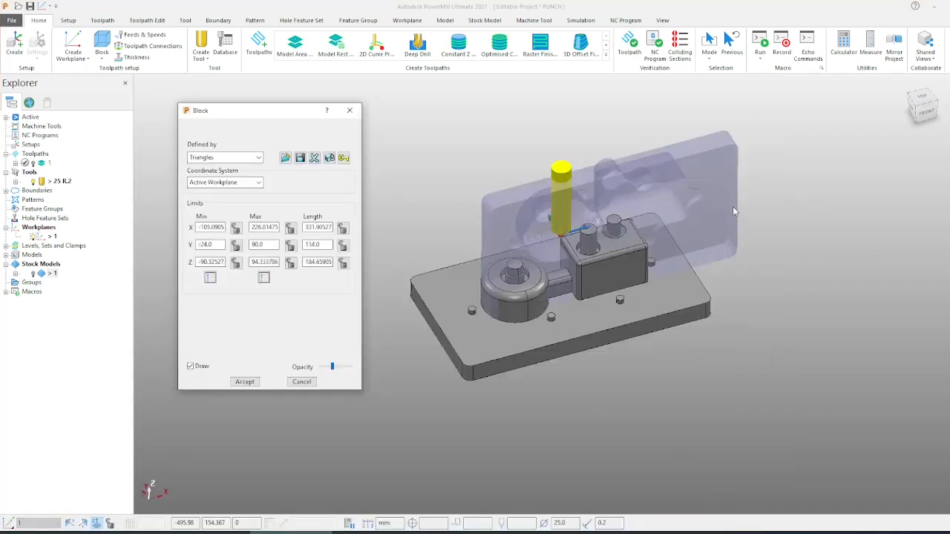
- Set the triangle block's coordinate system to Global Transform and accept the block
{"action": "scroll", "coordinate": [734, 207], "scroll_direction": "down", "scroll_amount": 2}
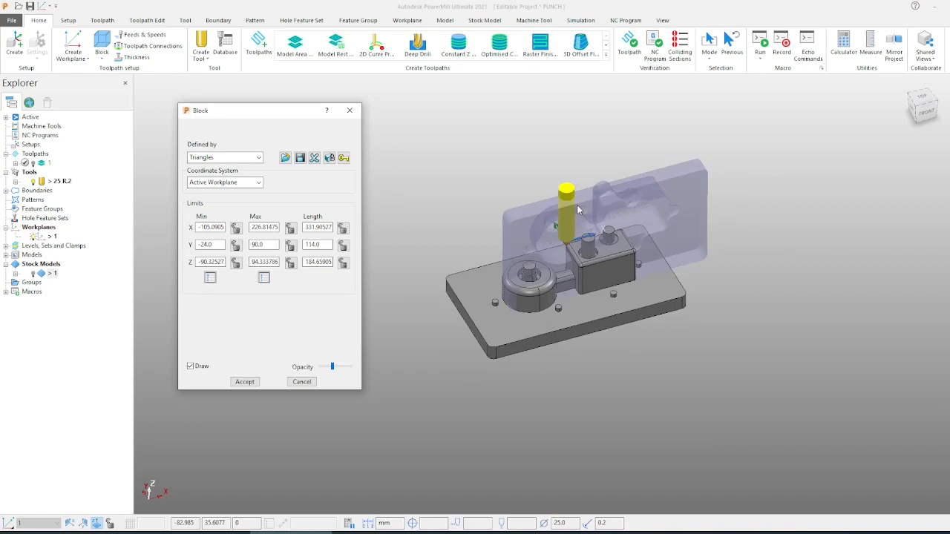
{"action": "left_click", "coordinate": [579, 211]}
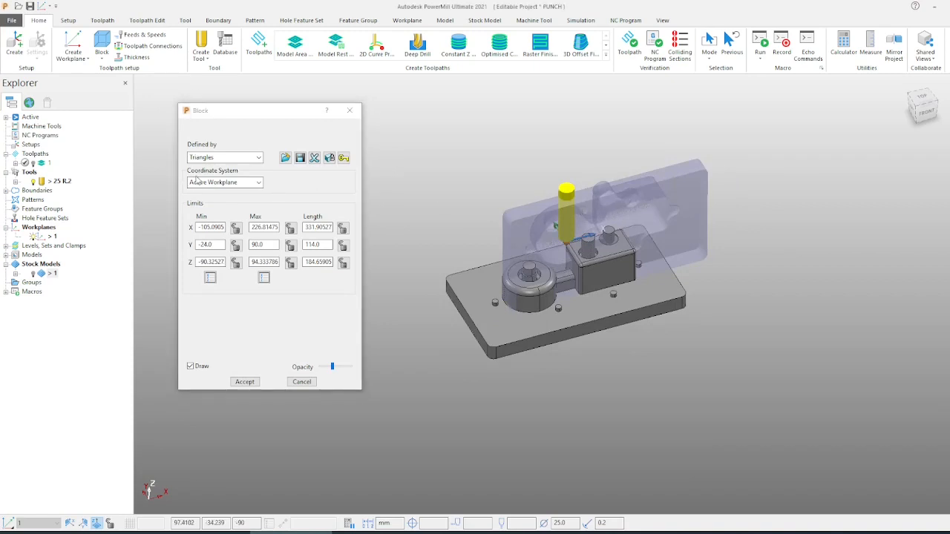
{"action": "key", "text": "ctrl+2"}
{"action": "left_click_drag", "start_coordinate": [184, 175], "coordinate": [246, 174]}
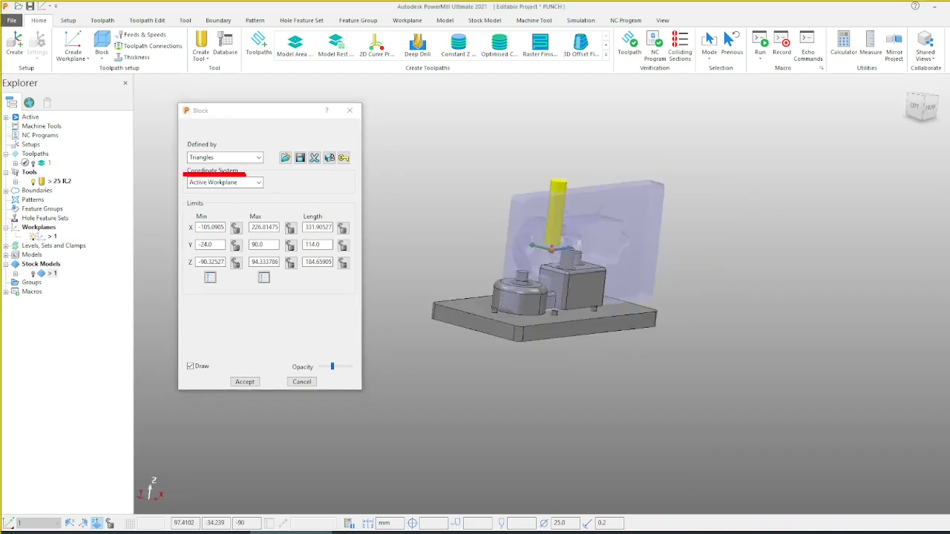
{"action": "key", "text": "Escape"}
{"action": "left_click", "coordinate": [228, 183]}
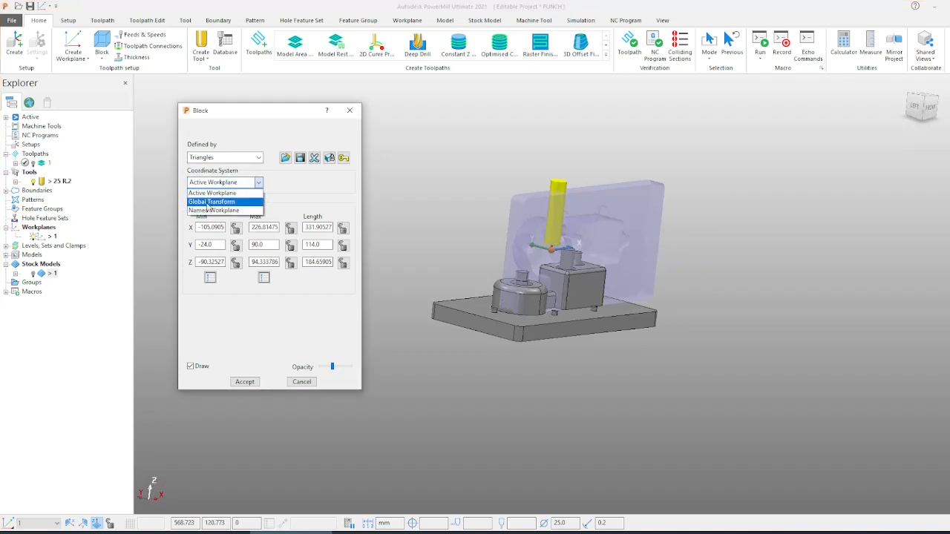
{"action": "left_click", "coordinate": [208, 203]}
{"action": "left_click", "coordinate": [244, 382]}
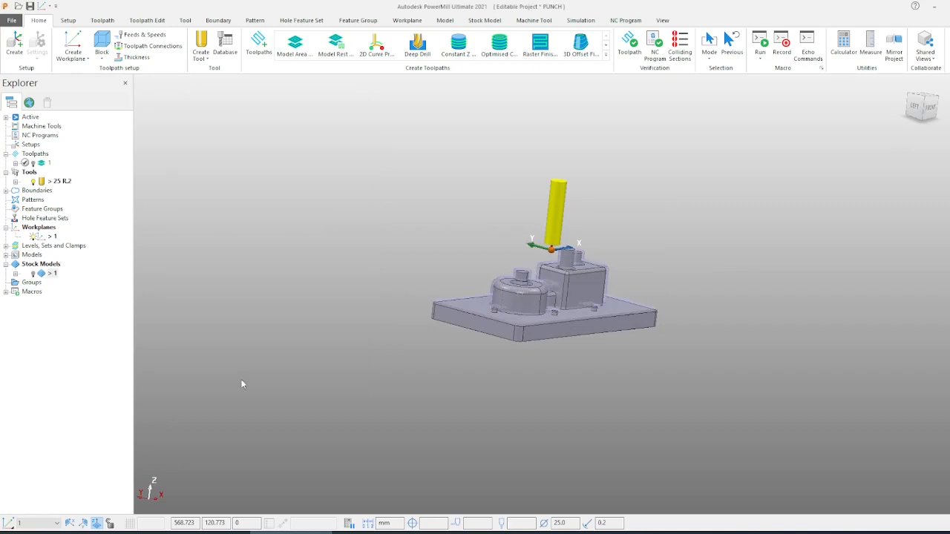
- Examine how the triangle block fits around the part and review its definition settings
{"action": "scroll", "coordinate": [519, 335], "scroll_direction": "up", "scroll_amount": 2}
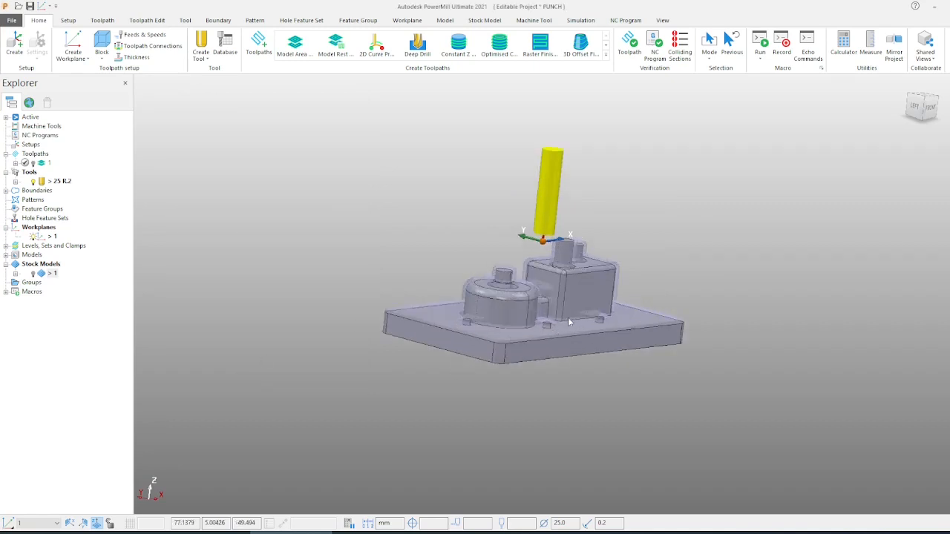
{"action": "middle_click_drag", "start_coordinate": [426, 219], "coordinate": [428, 199]}
{"action": "scroll", "coordinate": [423, 211], "scroll_direction": "up", "scroll_amount": 2}
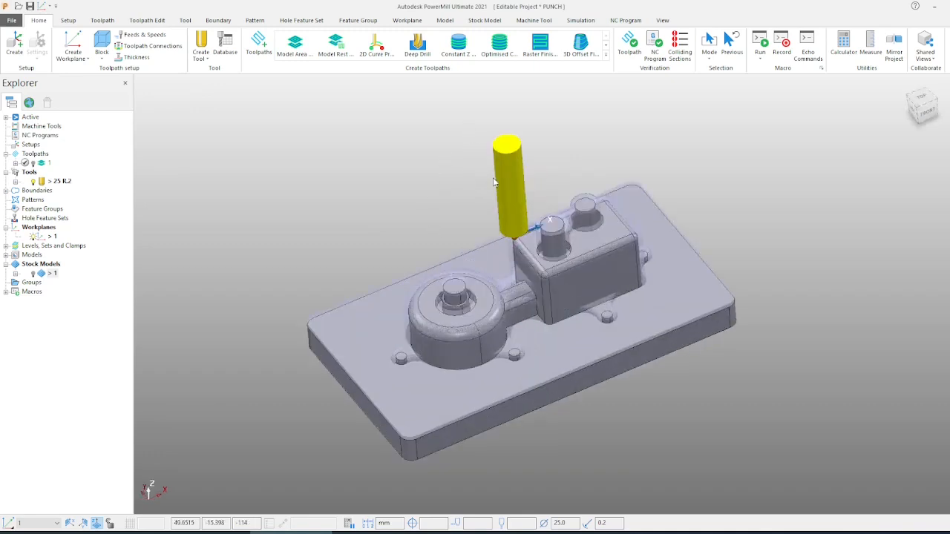
{"action": "middle_click_drag", "start_coordinate": [515, 331], "coordinate": [567, 334]}
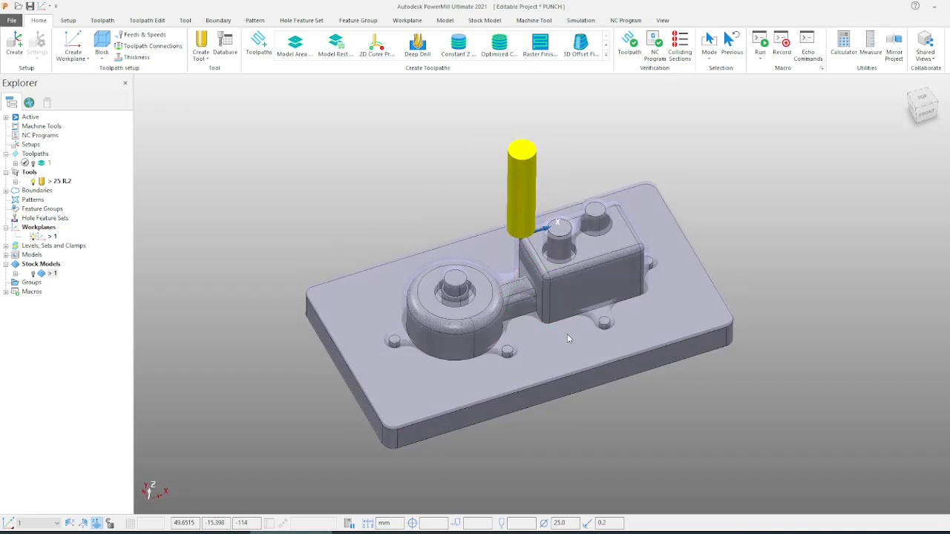
{"action": "left_click", "coordinate": [102, 43]}
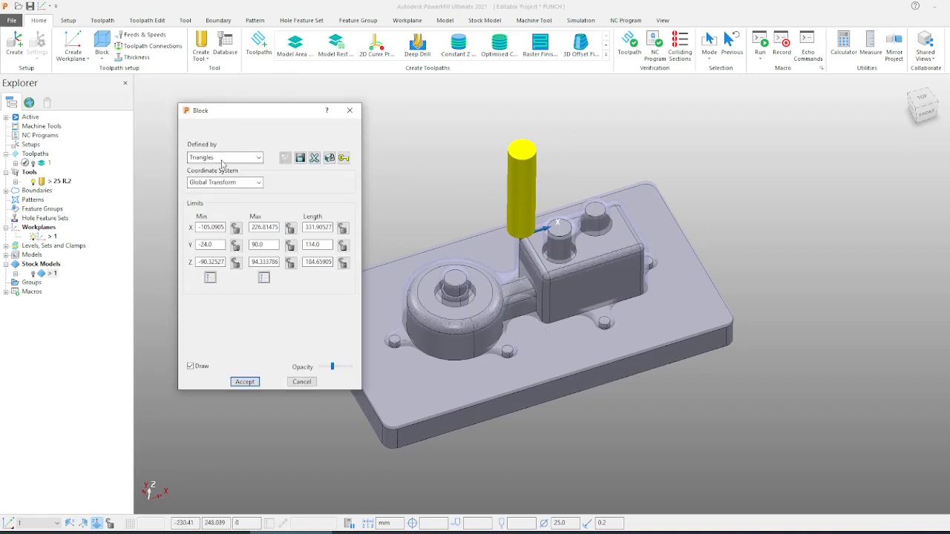
{"action": "left_click", "coordinate": [242, 380]}
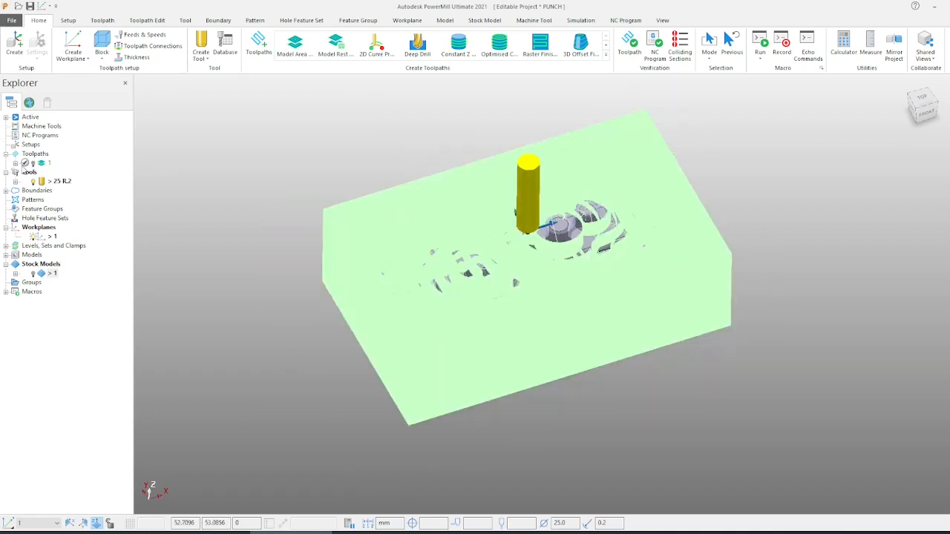
- Hide roughing toolpath 1 so that only the part and block are displayed
{"action": "scroll", "coordinate": [555, 214], "scroll_direction": "down", "scroll_amount": 2}
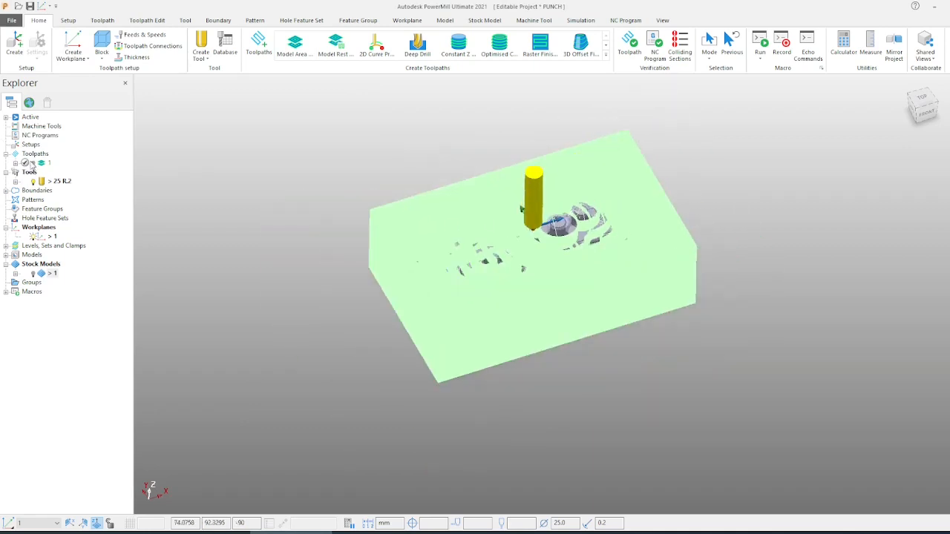
{"action": "left_click", "coordinate": [32, 164]}
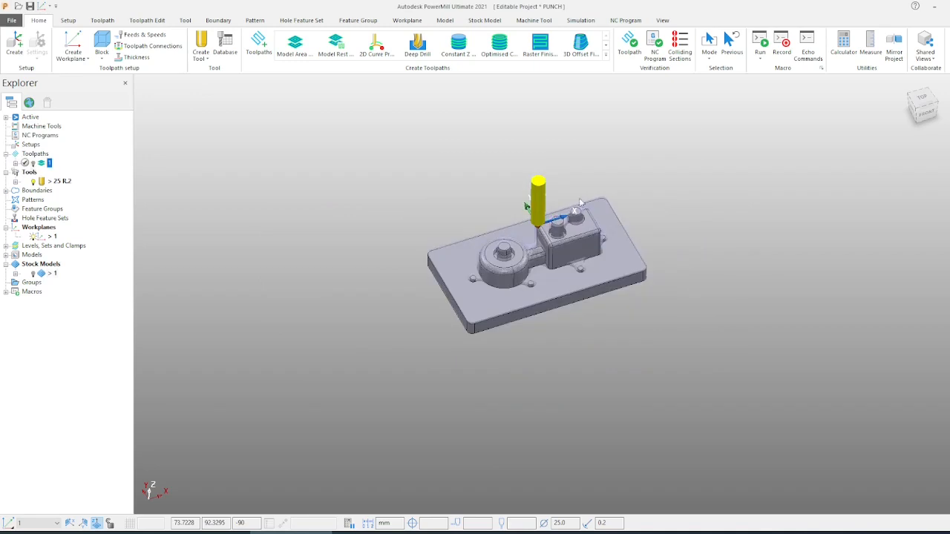
{"action": "scroll", "coordinate": [528, 250], "scroll_direction": "up", "scroll_amount": 2}
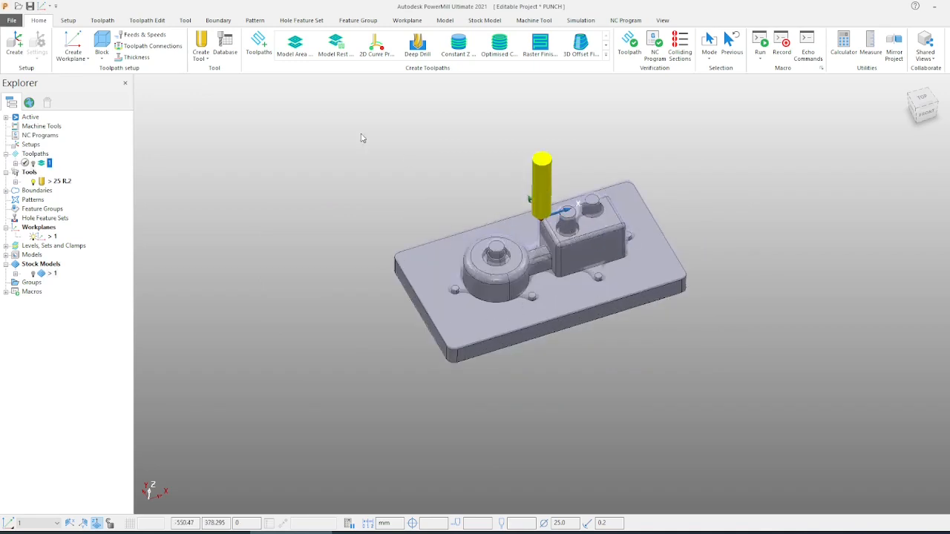
- Start a new Model Area Clearance toolpath and create a new tip radiused tool for it
{"action": "left_click", "coordinate": [295, 45]}
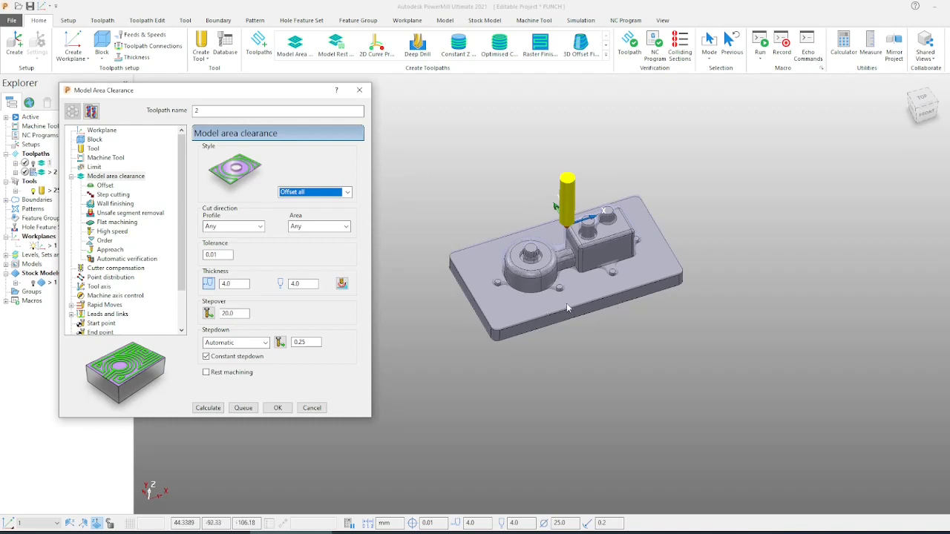
{"action": "scroll", "coordinate": [596, 230], "scroll_direction": "up", "scroll_amount": 2}
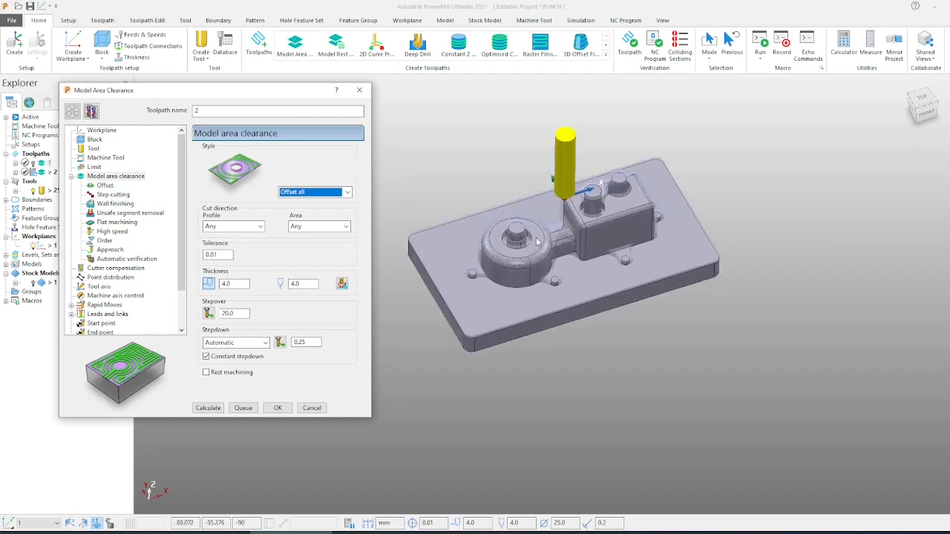
{"action": "left_click", "coordinate": [602, 184]}
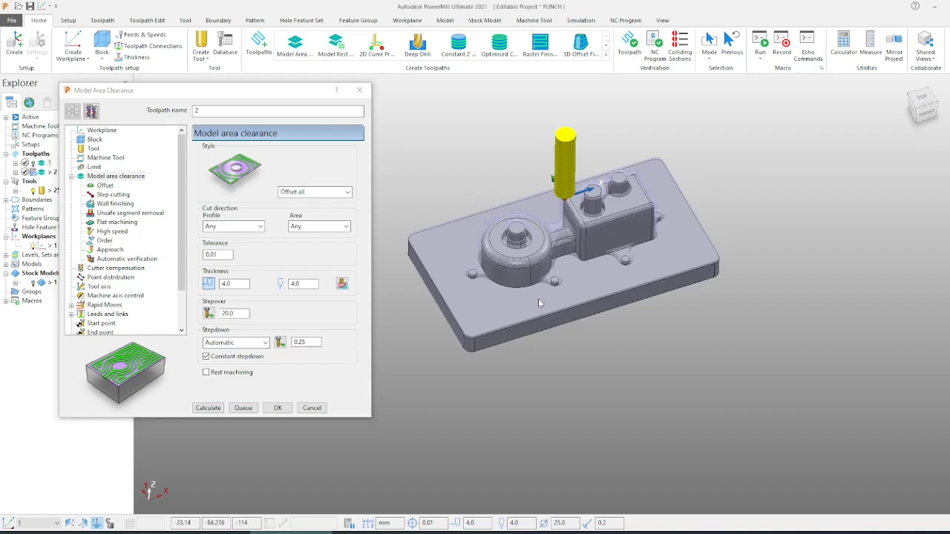
{"action": "key", "text": "Up"}
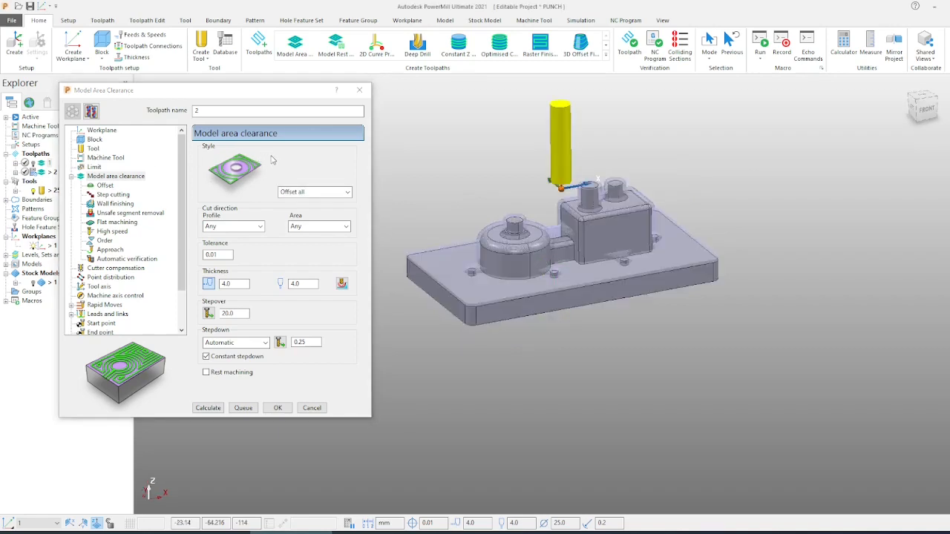
{"action": "left_click", "coordinate": [93, 149]}
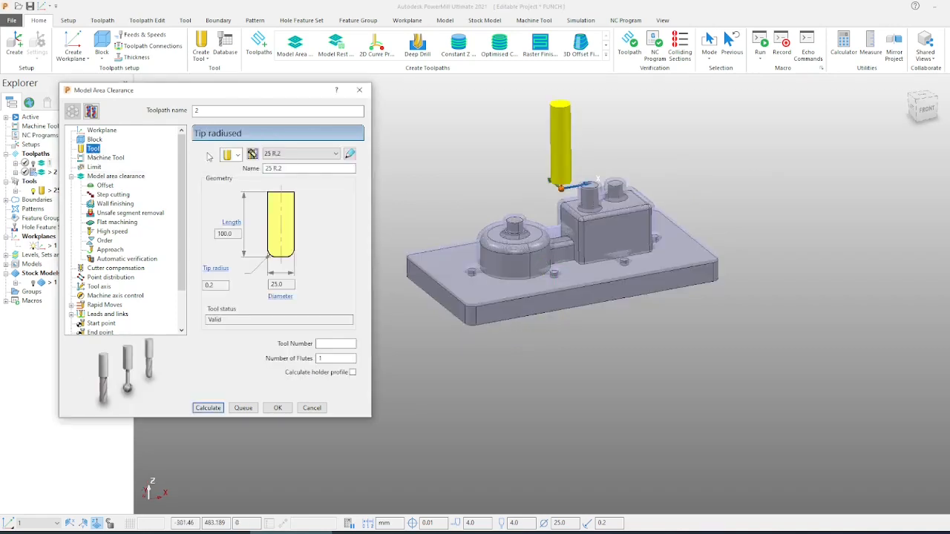
{"action": "left_click", "coordinate": [292, 154]}
{"action": "left_click", "coordinate": [291, 156]}
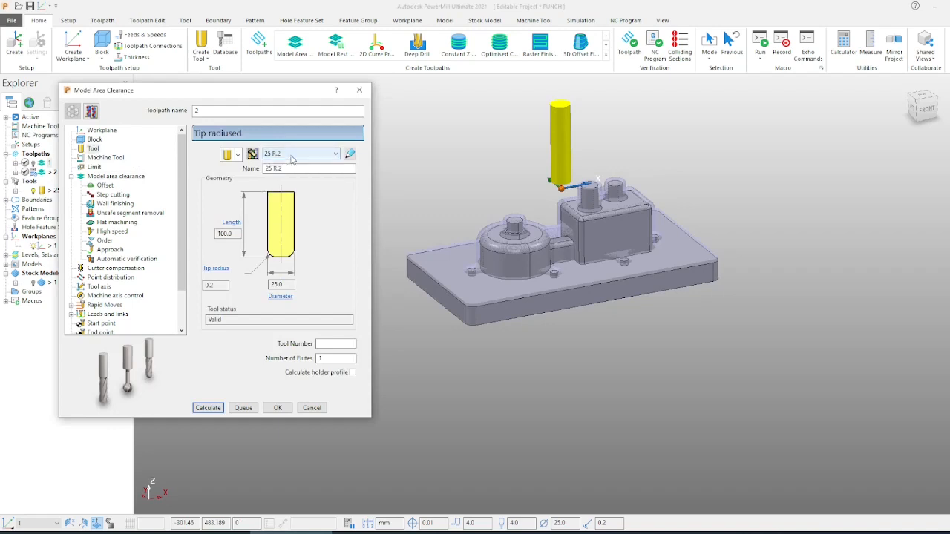
{"action": "left_click", "coordinate": [291, 156]}
{"action": "left_click", "coordinate": [235, 158]}
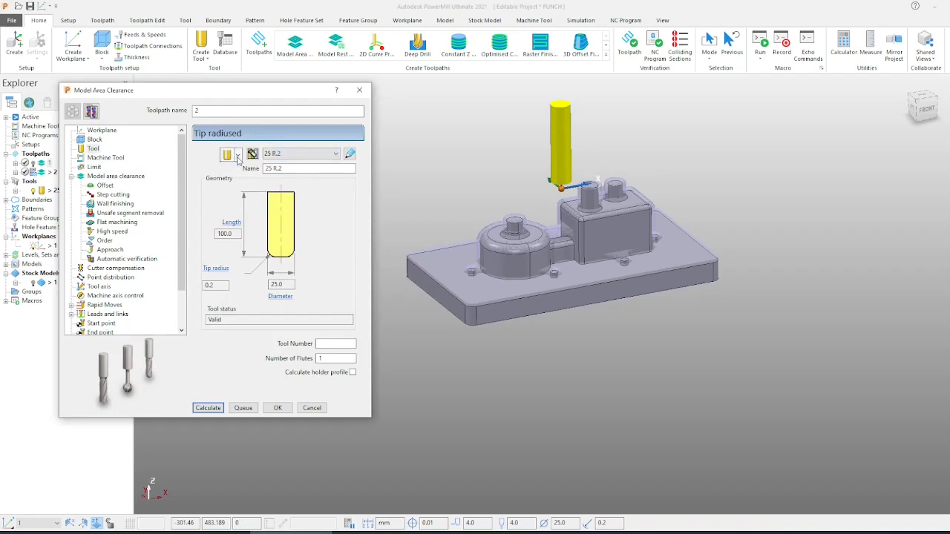
{"action": "left_click", "coordinate": [233, 155]}
{"action": "left_click", "coordinate": [227, 182]}
- Set the new tip radiused tool's diameter to 16 mm
{"action": "double_click", "coordinate": [285, 285]}
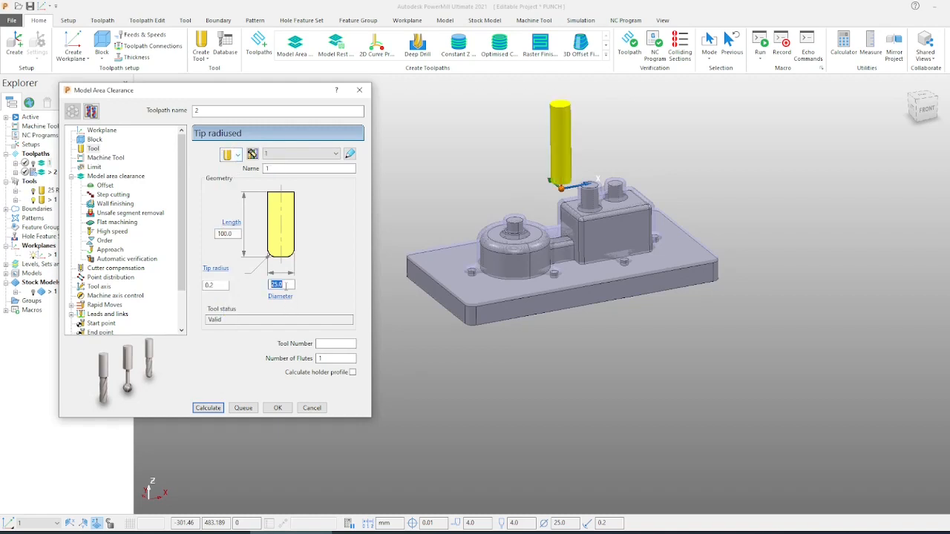
{"action": "type", "text": "20"}
{"action": "key", "text": "Return"}
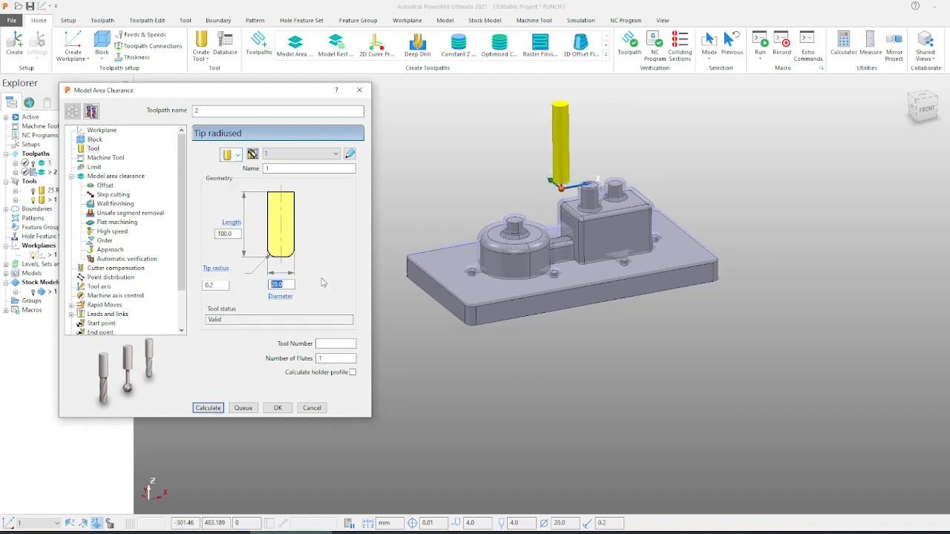
{"action": "type", "text": "16"}
{"action": "key", "text": "Return"}
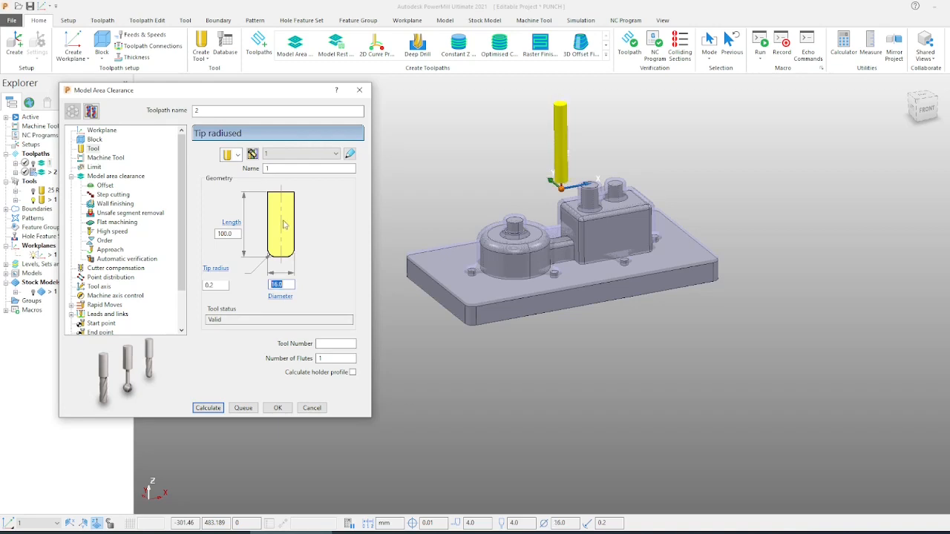
{"action": "left_click", "coordinate": [290, 170]}
- Set both the radial and axial thickness of the area clearance toolpath to 0
{"action": "left_click", "coordinate": [111, 177]}
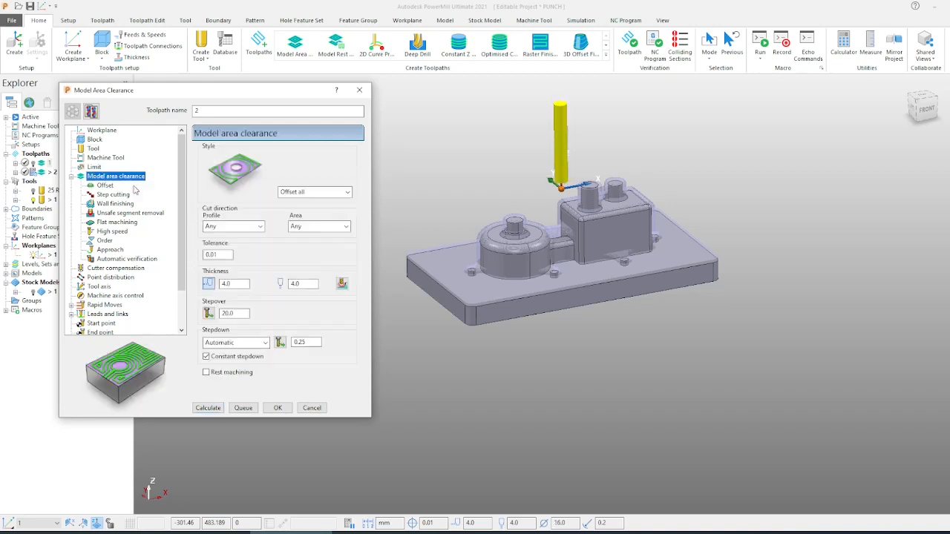
{"action": "double_click", "coordinate": [227, 283]}
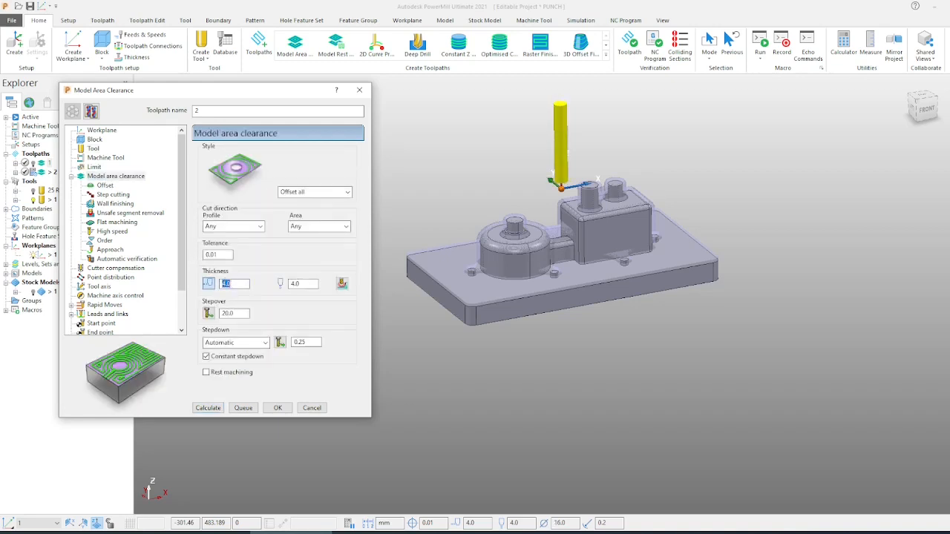
{"action": "type", "text": "0.2"}
{"action": "double_click", "coordinate": [299, 284]}
{"action": "type", "text": "0.2"}
{"action": "double_click", "coordinate": [302, 285]}
{"action": "type", "text": "0"}
{"action": "double_click", "coordinate": [242, 315]}
{"action": "left_click", "coordinate": [240, 285]}
{"action": "double_click", "coordinate": [239, 284]}
{"action": "type", "text": "0"}
- Set the toolpath's stepover to 12 mm and its automatic stepdown to 0.5 mm
{"action": "double_click", "coordinate": [242, 314]}
{"action": "type", "text": "12"}
{"action": "double_click", "coordinate": [310, 342]}
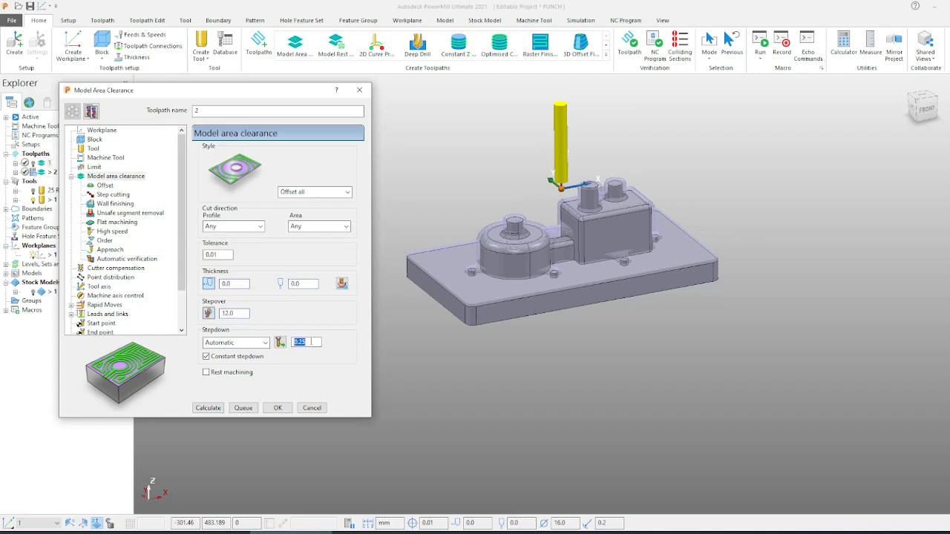
{"action": "left_click", "coordinate": [104, 185]}
{"action": "left_click", "coordinate": [112, 176]}
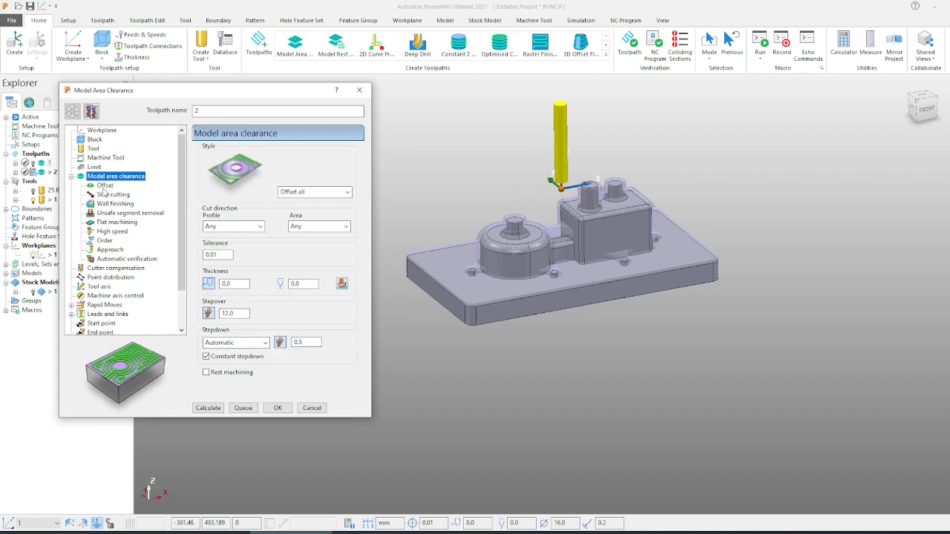
- Calculate the second area clearance toolpath and inspect its passes from the top and isometric views
{"action": "left_click", "coordinate": [94, 150]}
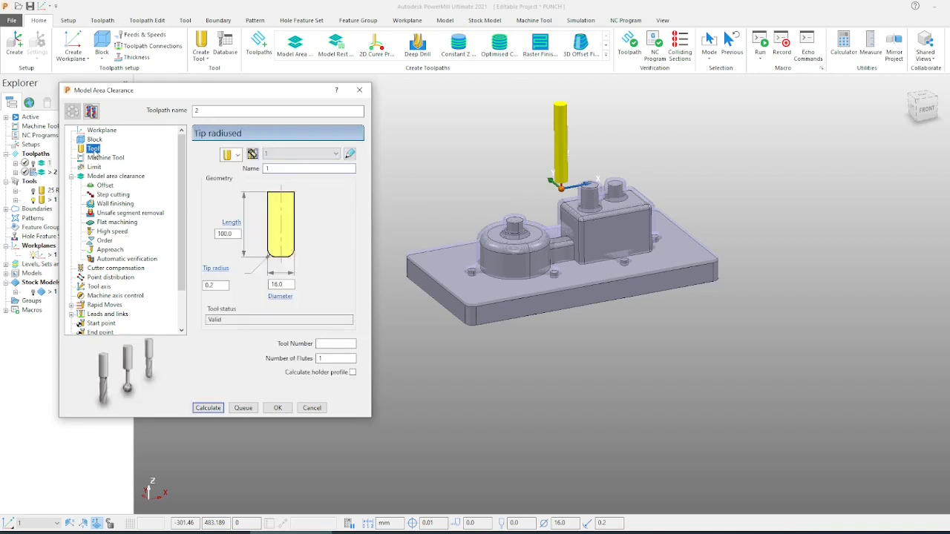
{"action": "left_click", "coordinate": [117, 250]}
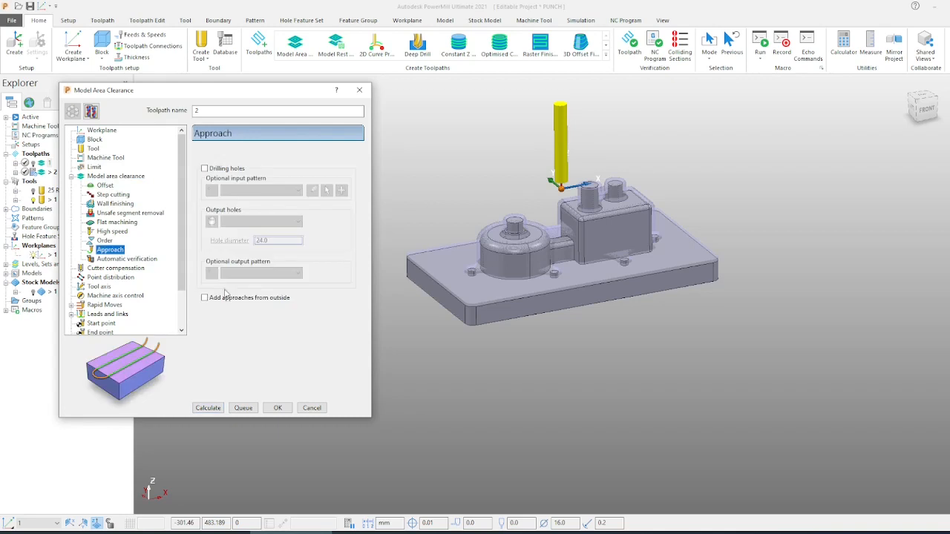
{"action": "left_click", "coordinate": [206, 409]}
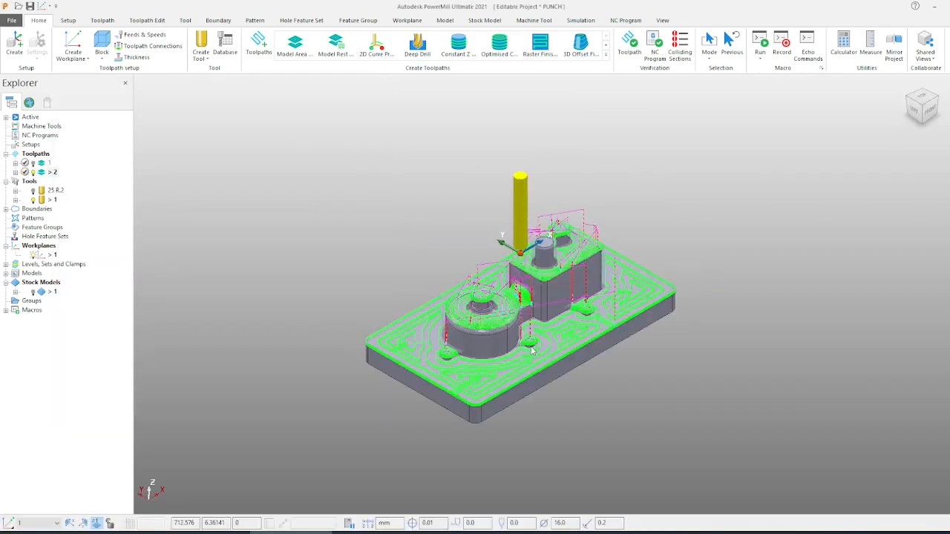
{"action": "scroll", "coordinate": [533, 352], "scroll_direction": "up", "scroll_amount": 2}
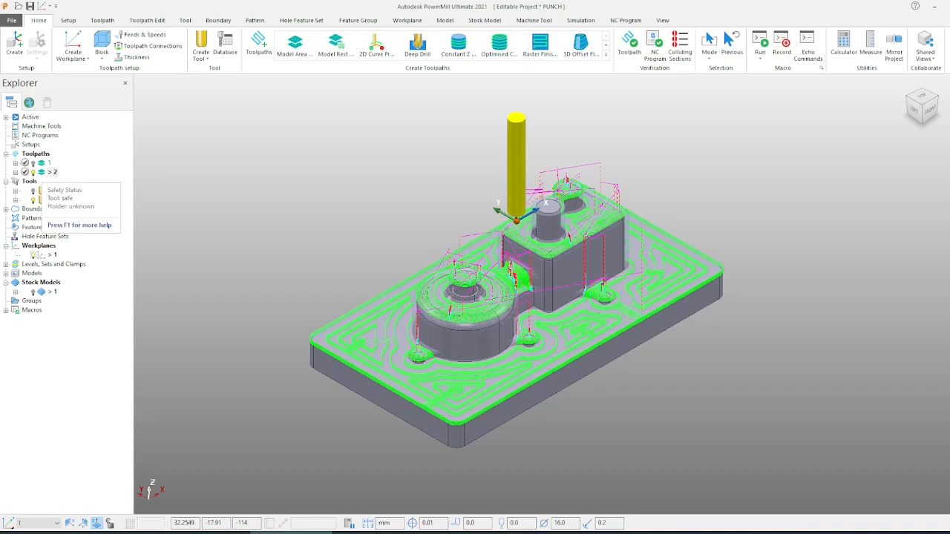
{"action": "key", "text": "ctrl+5"}
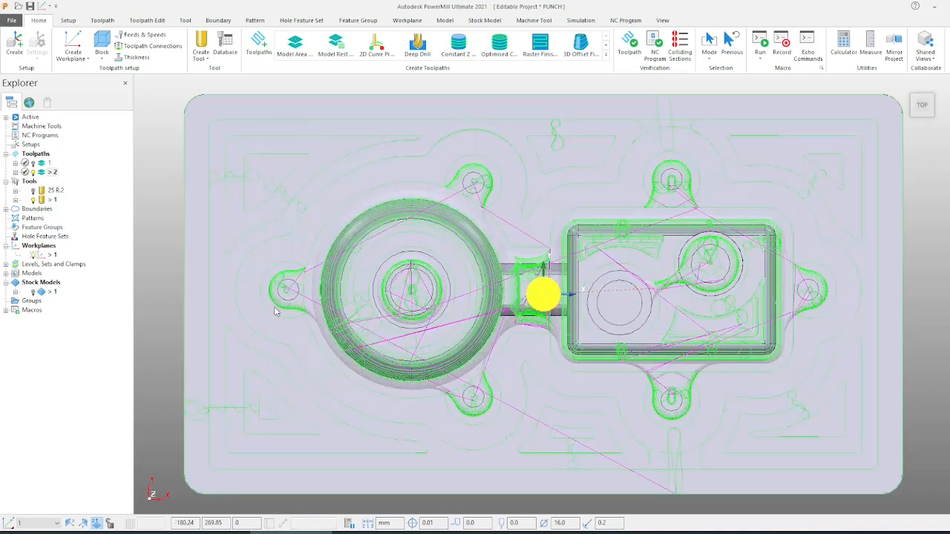
{"action": "key", "text": "ctrl+0"}
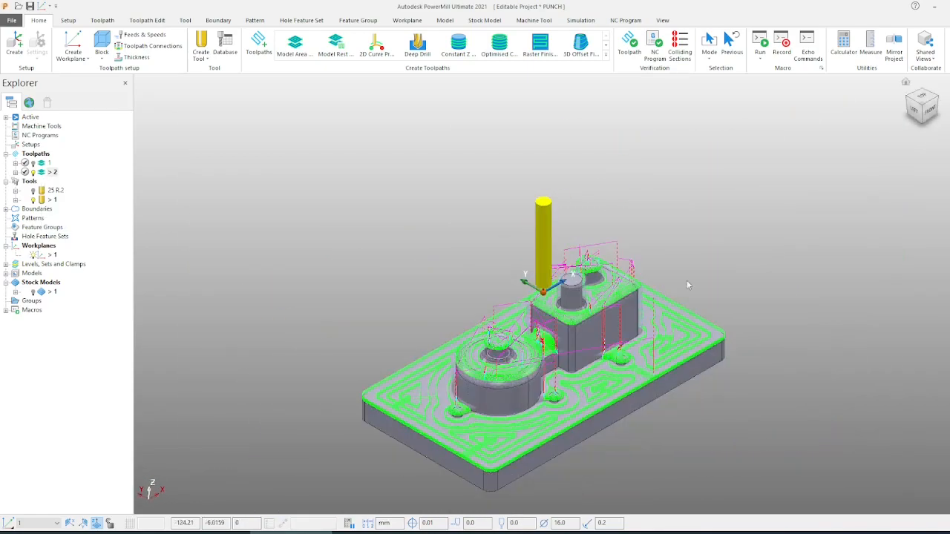
- Deactivate toolpath 2 and create a second stock model with a 0.5 mm stepover
{"action": "double_click", "coordinate": [43, 173]}
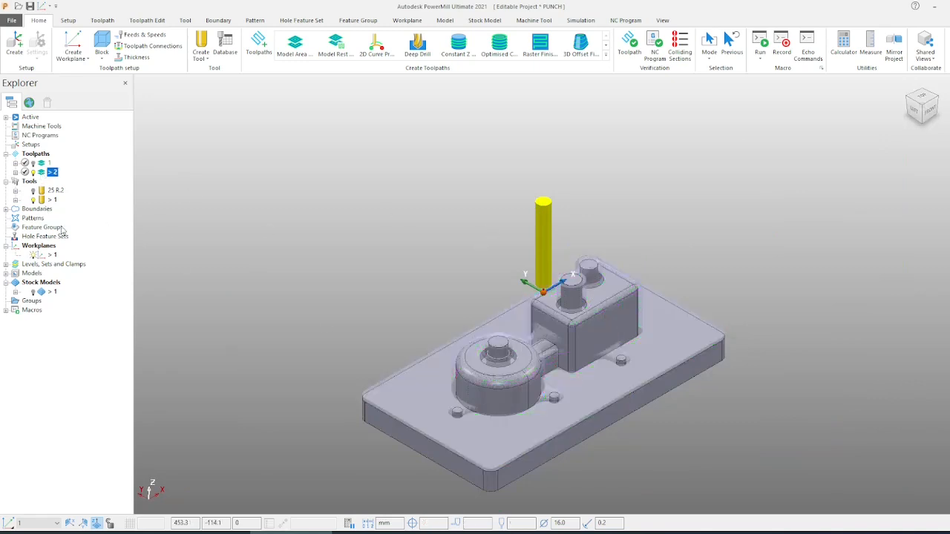
{"action": "right_click", "coordinate": [31, 285]}
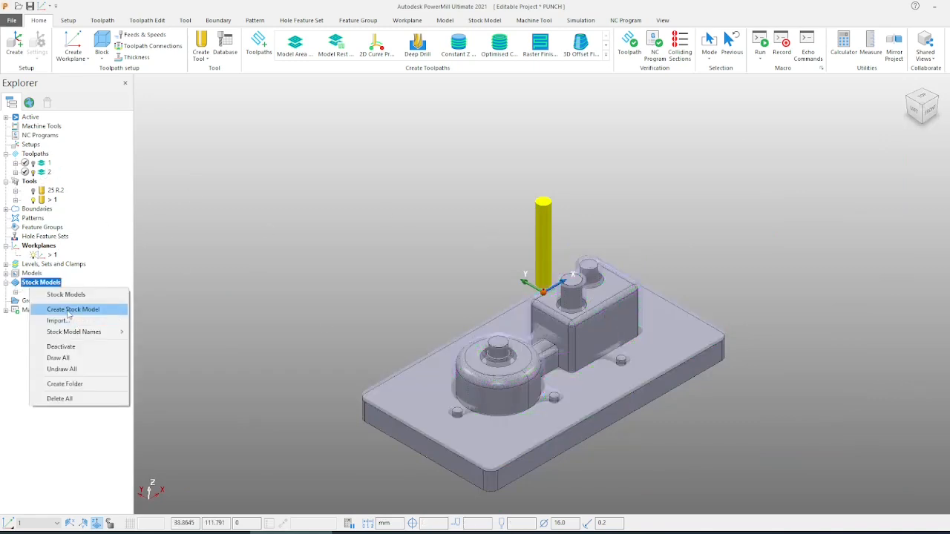
{"action": "left_click", "coordinate": [68, 310]}
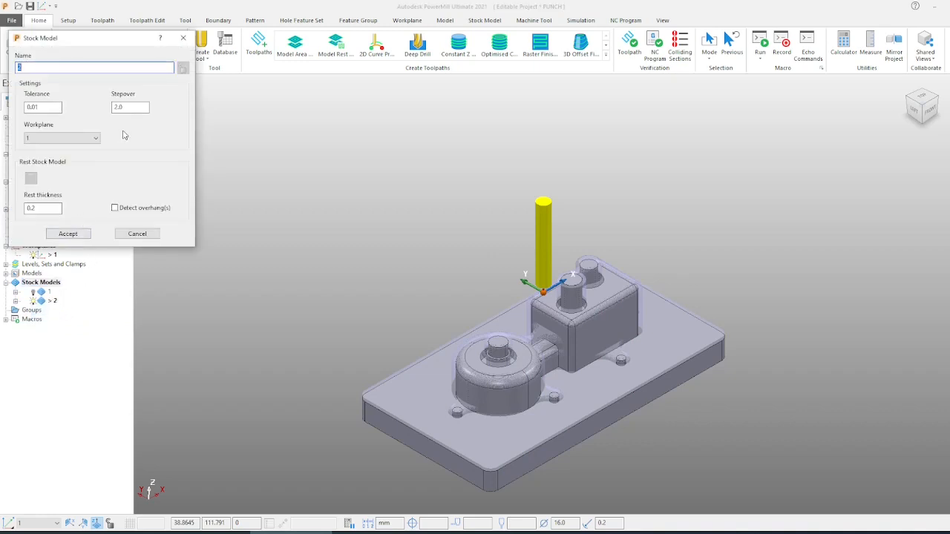
{"action": "left_click_drag", "start_coordinate": [136, 107], "coordinate": [75, 112]}
{"action": "type", "text": "0.5"}
{"action": "key", "text": "Return"}
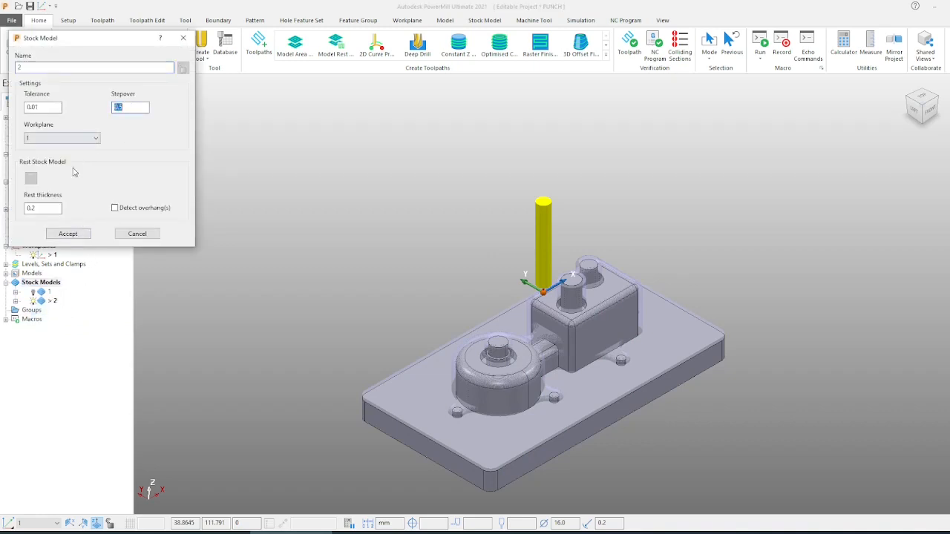
{"action": "double_click", "coordinate": [46, 210]}
{"action": "left_click", "coordinate": [56, 235]}
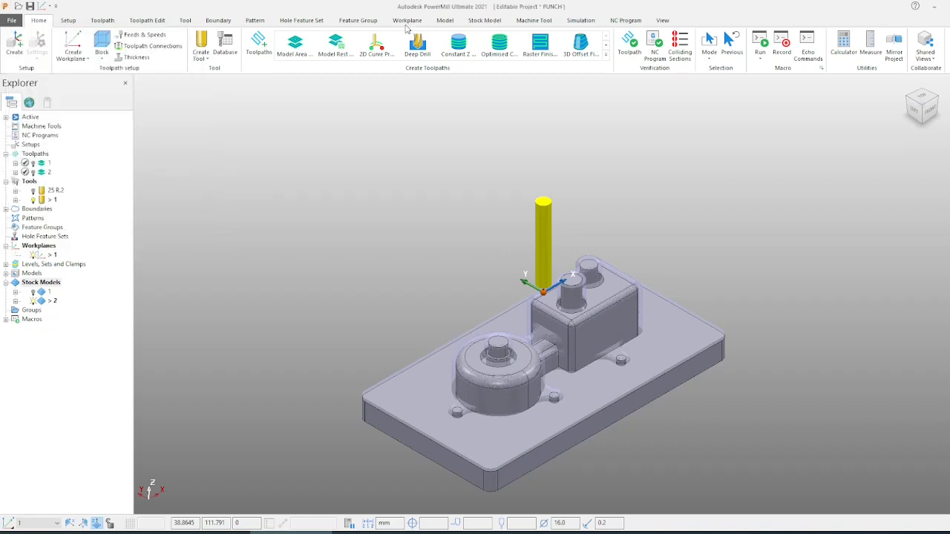
- Apply the block to stock model 2, calculate it and show only its rest material
{"action": "left_click", "coordinate": [489, 22]}
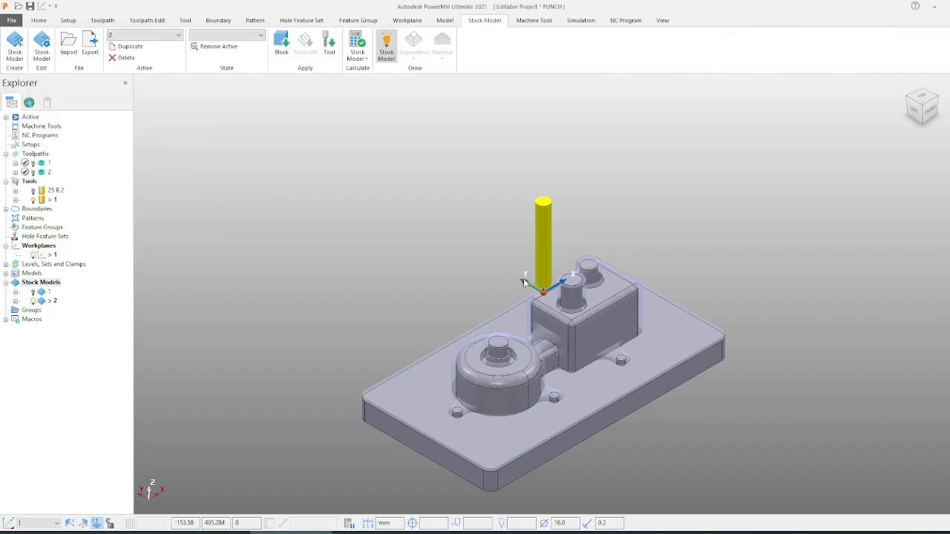
{"action": "left_click", "coordinate": [281, 46]}
{"action": "left_click", "coordinate": [358, 55]}
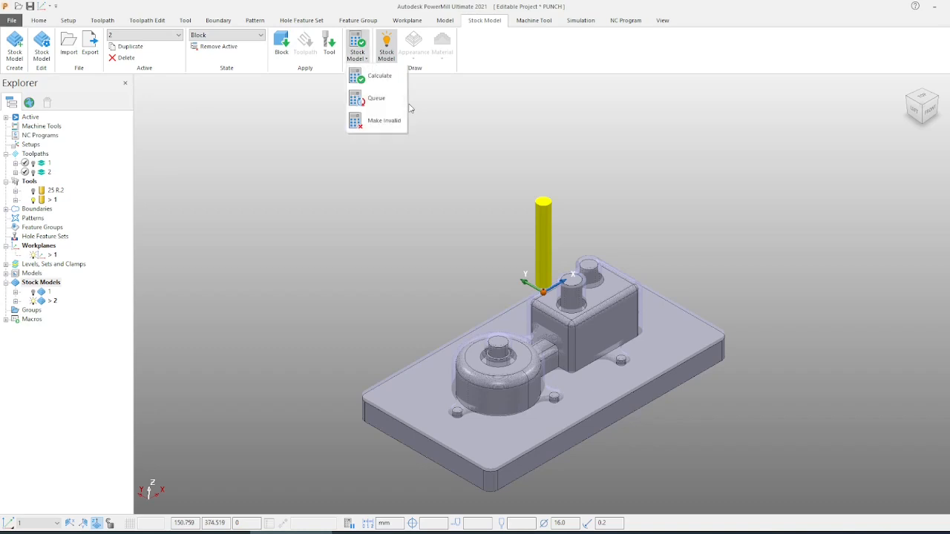
{"action": "left_click", "coordinate": [379, 75]}
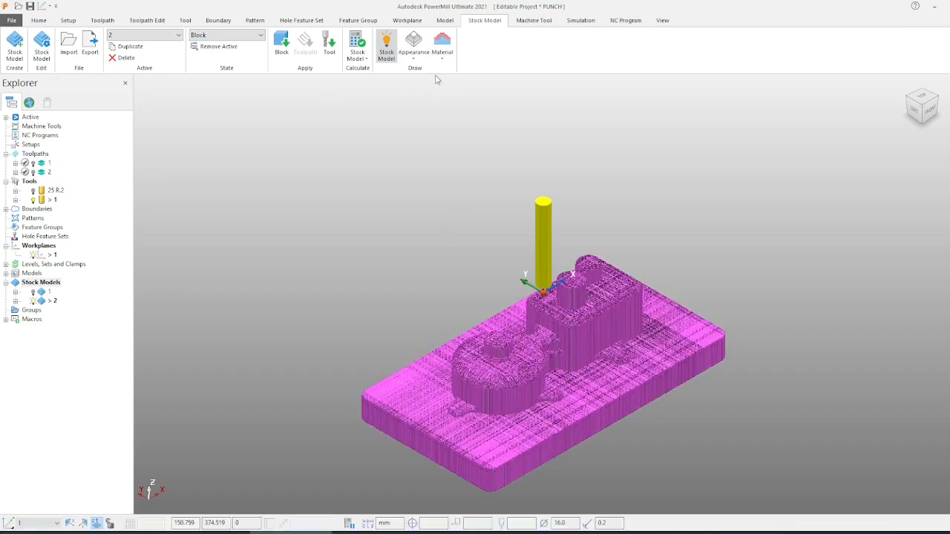
{"action": "left_click", "coordinate": [443, 53]}
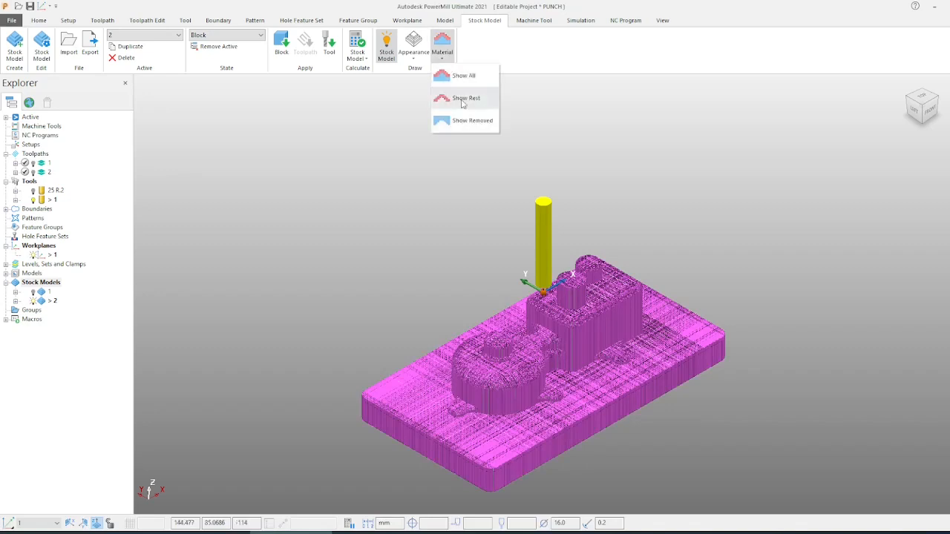
{"action": "left_click", "coordinate": [463, 99]}
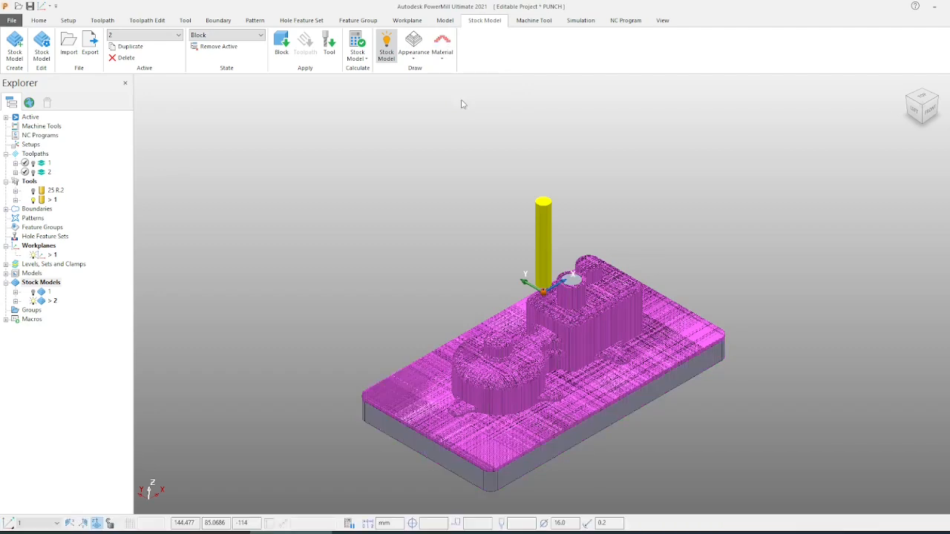
{"action": "left_click", "coordinate": [40, 21]}
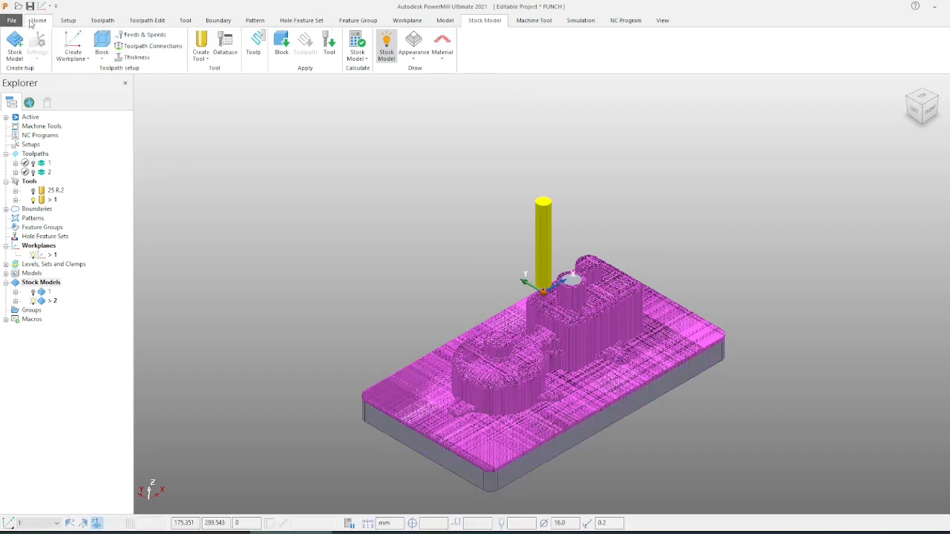
{"action": "left_click", "coordinate": [101, 44]}
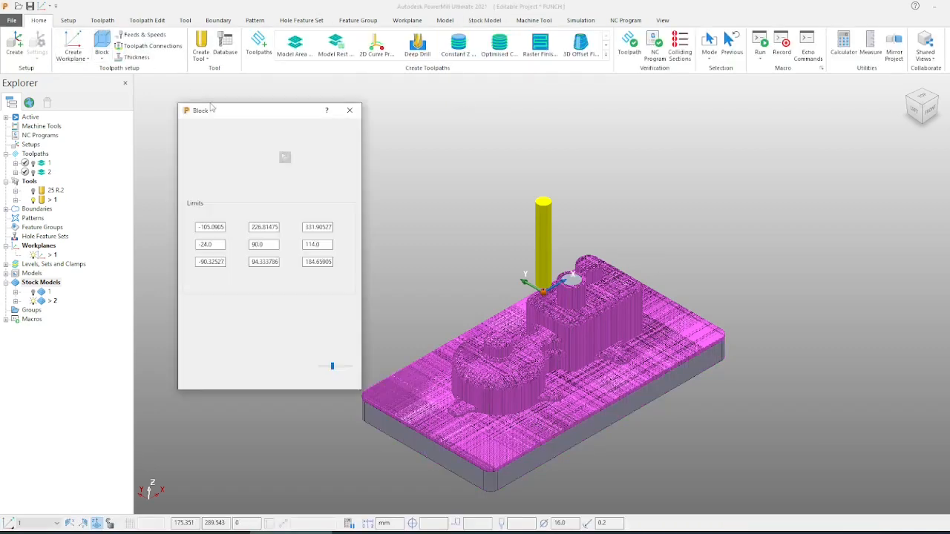
{"action": "left_click", "coordinate": [207, 158]}
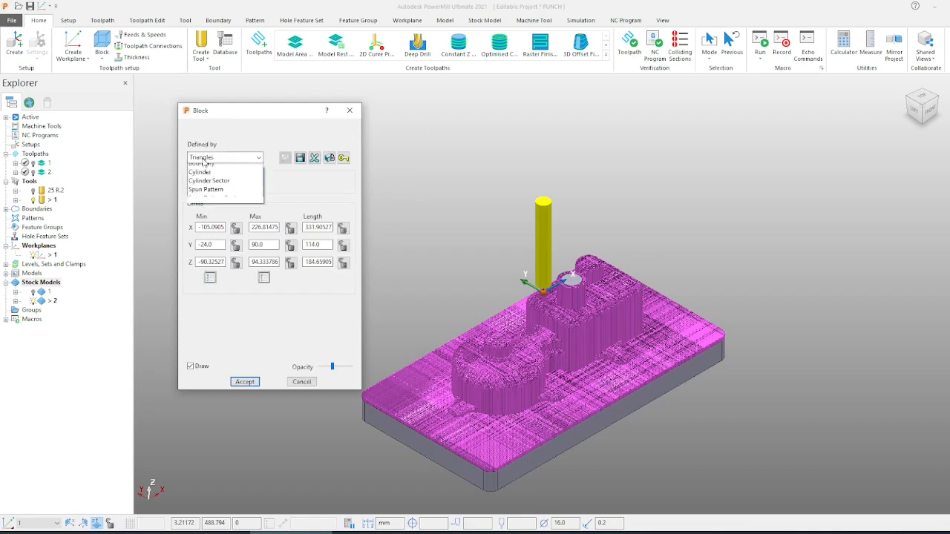
{"action": "left_click", "coordinate": [195, 169]}
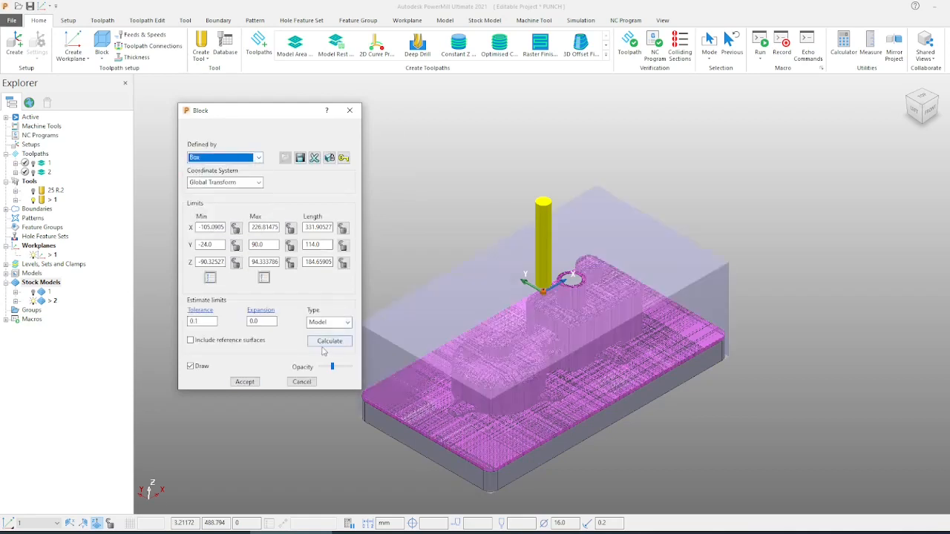
{"action": "left_click", "coordinate": [302, 382]}
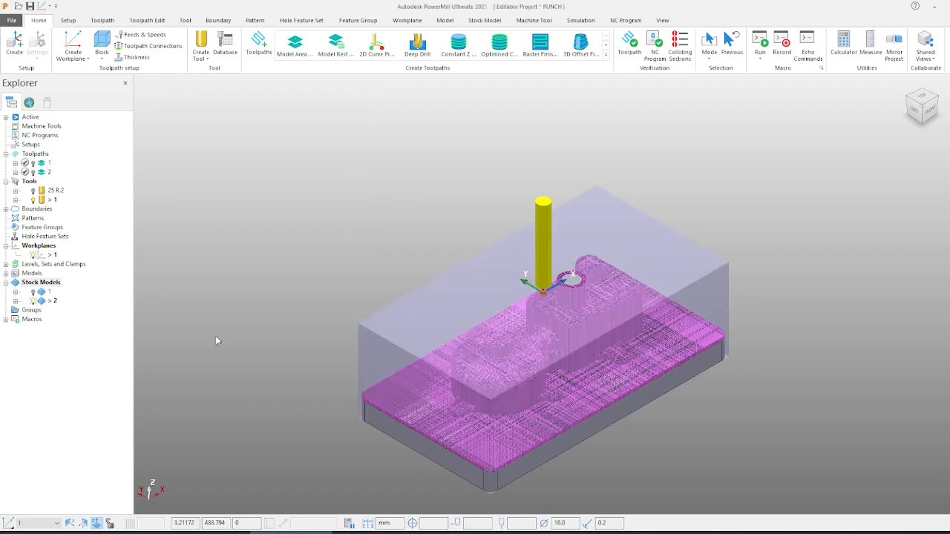
- Make toolpath 2's settings editable and define its block as a box calculated from the model limits
{"action": "right_click", "coordinate": [47, 172]}
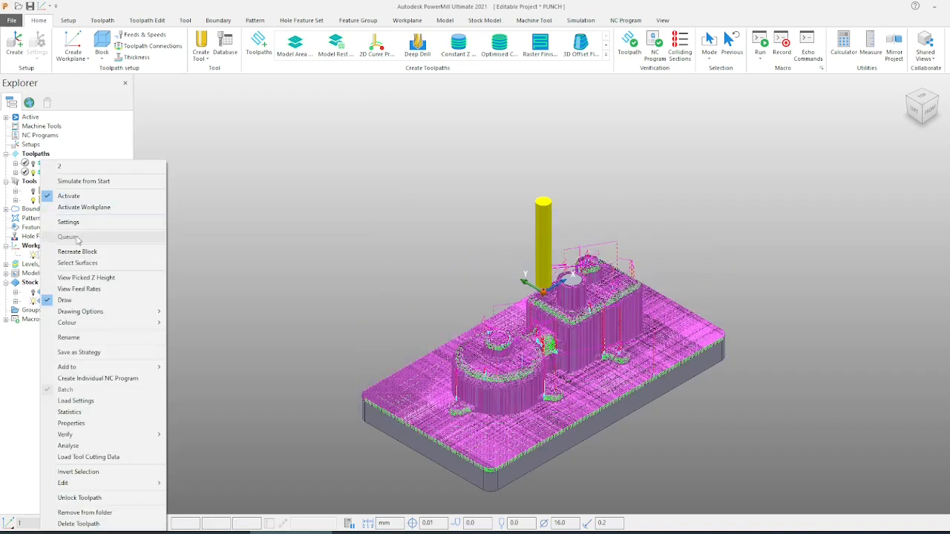
{"action": "left_click", "coordinate": [85, 228]}
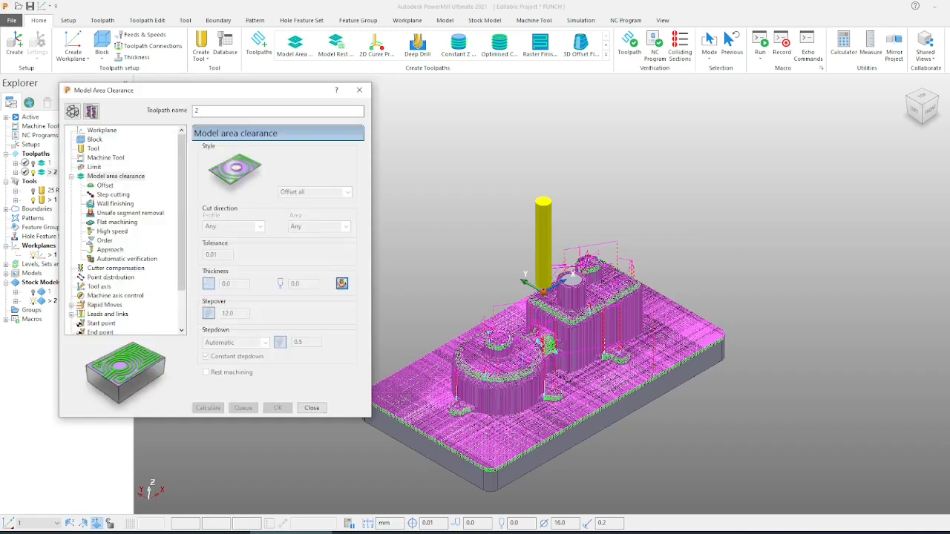
{"action": "left_click", "coordinate": [72, 112]}
{"action": "left_click", "coordinate": [94, 139]}
{"action": "left_click", "coordinate": [230, 177]}
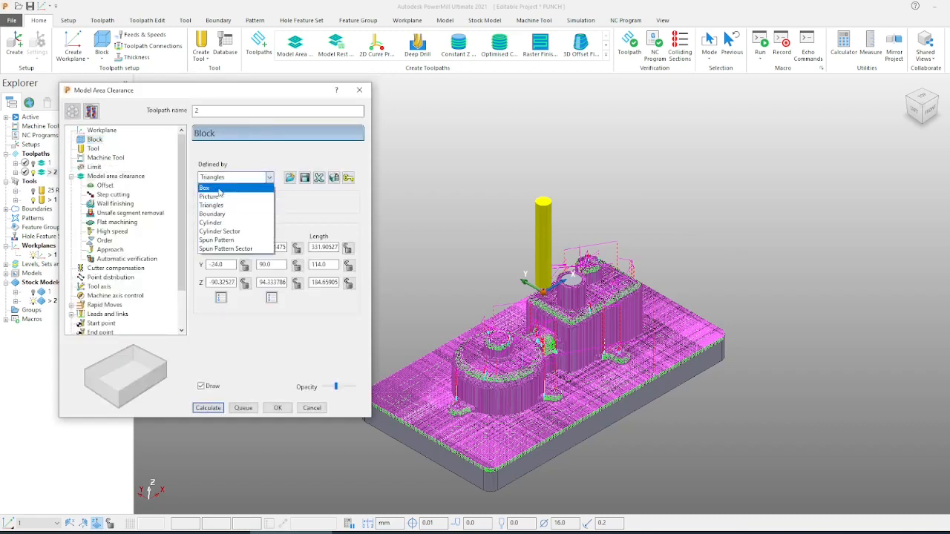
{"action": "left_click", "coordinate": [220, 190]}
{"action": "left_click", "coordinate": [333, 361]}
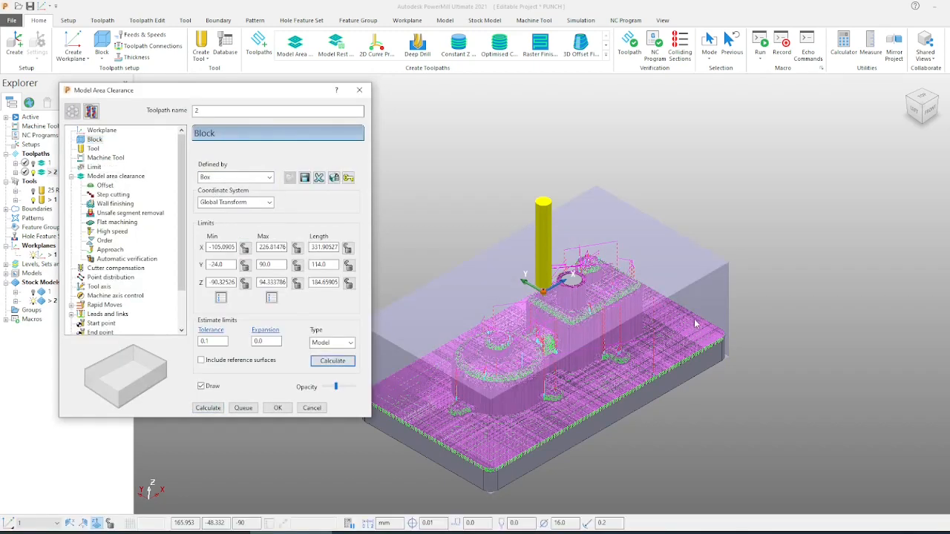
{"action": "scroll", "coordinate": [695, 323], "scroll_direction": "down", "scroll_amount": 3}
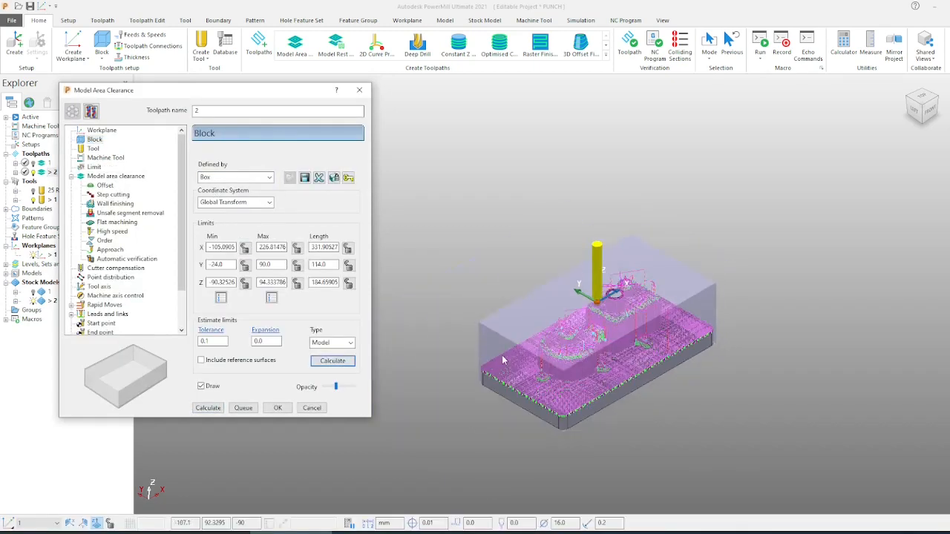
- Enable rest machining for toolpath 2, referencing stock model 2 in its Block state
{"action": "left_click", "coordinate": [116, 176]}
{"action": "left_click", "coordinate": [206, 371]}
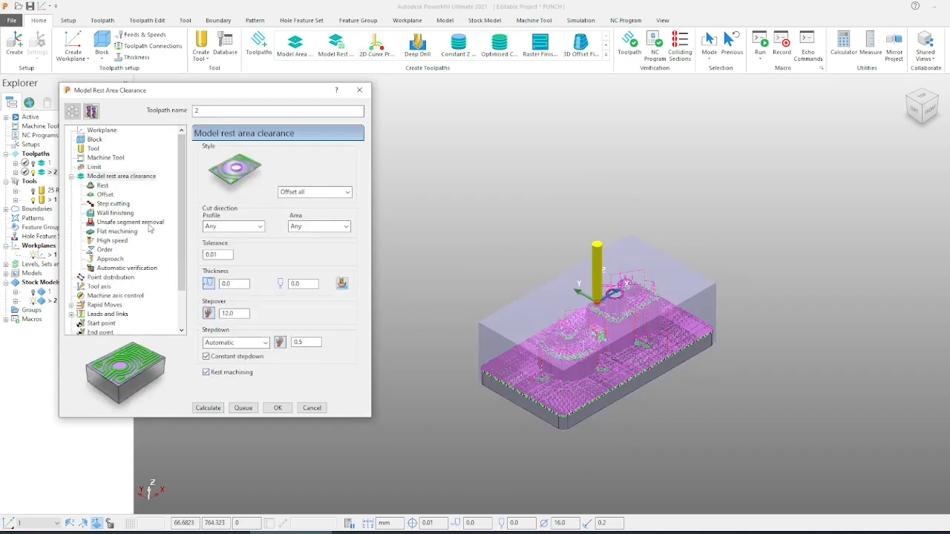
{"action": "left_click", "coordinate": [103, 186]}
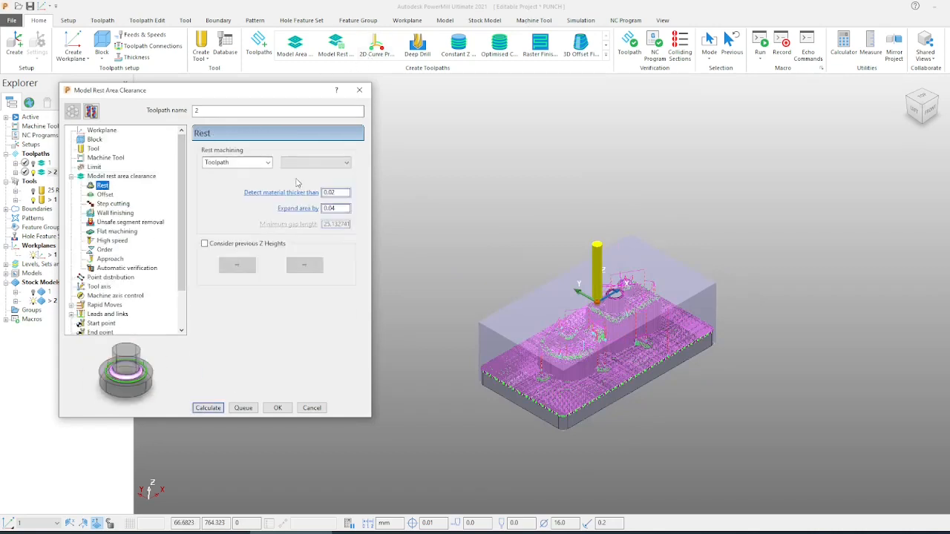
{"action": "left_click", "coordinate": [238, 162]}
{"action": "left_click", "coordinate": [223, 180]}
{"action": "left_click", "coordinate": [293, 163]}
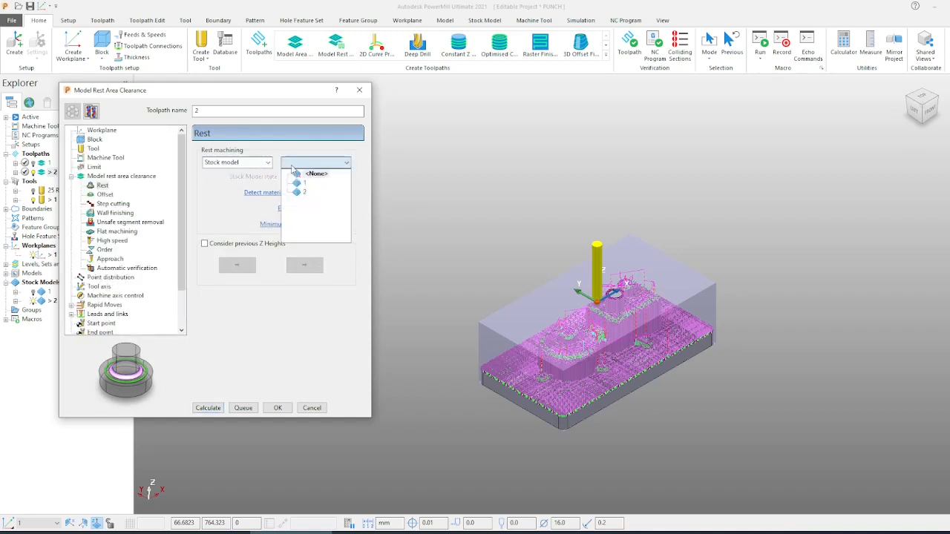
{"action": "left_click", "coordinate": [304, 193]}
{"action": "left_click", "coordinate": [305, 177]}
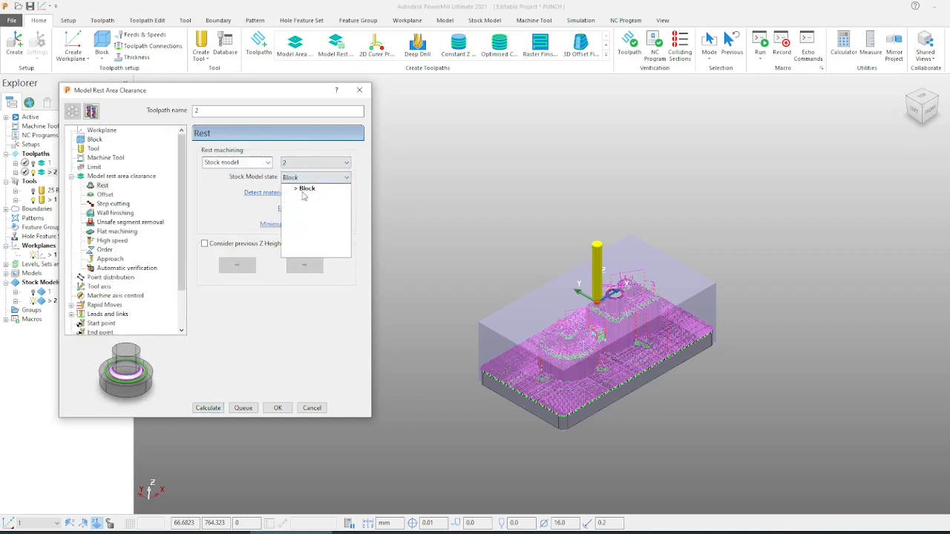
{"action": "left_click", "coordinate": [304, 191]}
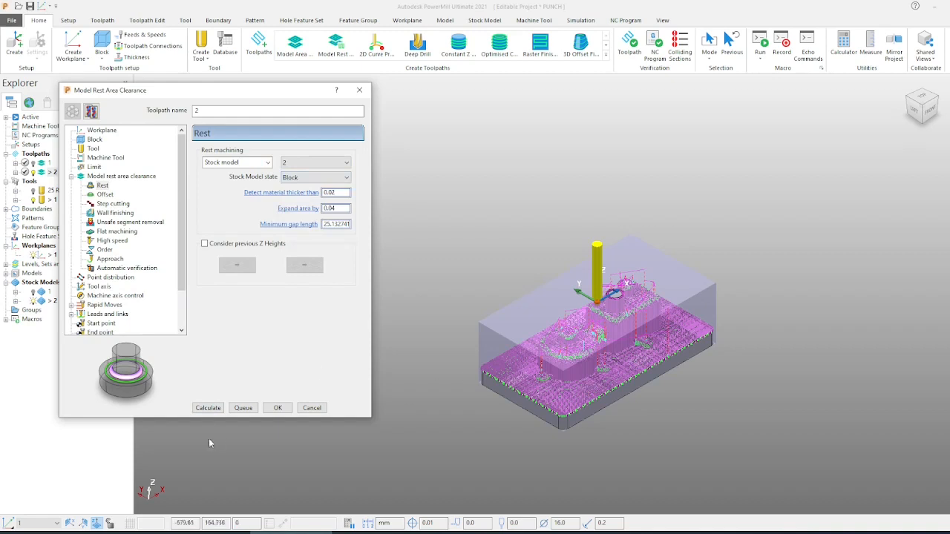
- Calculate the rest area clearance toolpath, inspect its passes around the part and close its settings
{"action": "left_click", "coordinate": [207, 411]}
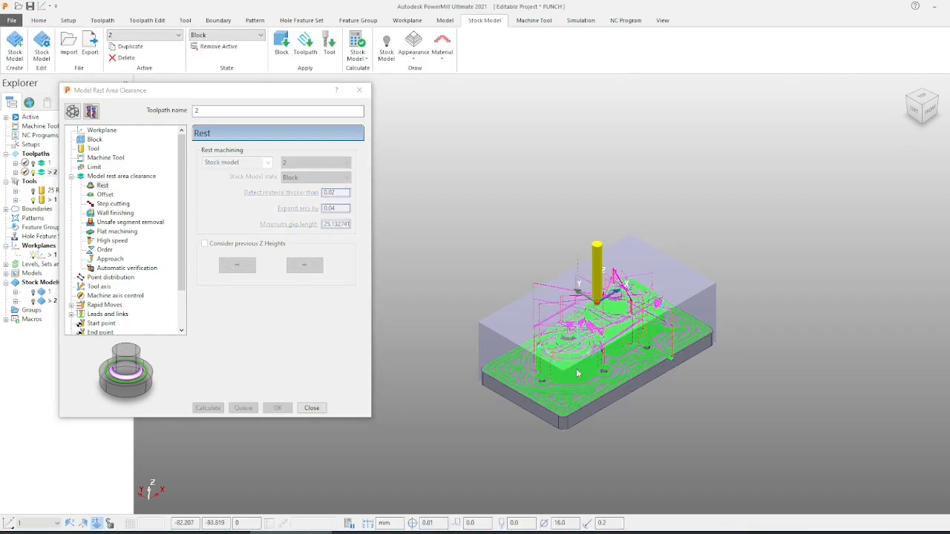
{"action": "scroll", "coordinate": [568, 374], "scroll_direction": "up", "scroll_amount": 5}
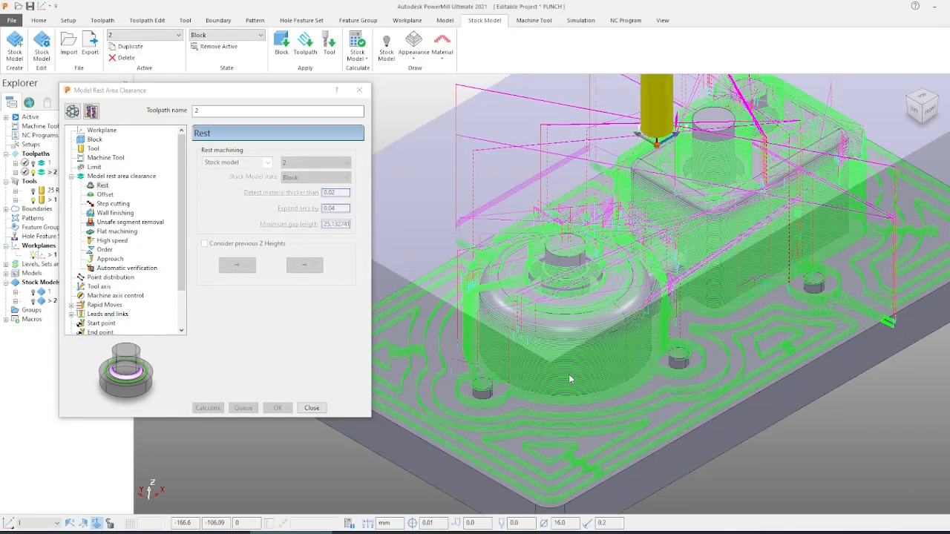
{"action": "scroll", "coordinate": [531, 352], "scroll_direction": "down", "scroll_amount": 5}
{"action": "scroll", "coordinate": [466, 367], "scroll_direction": "up", "scroll_amount": 5}
{"action": "middle_click_drag", "start_coordinate": [502, 376], "coordinate": [690, 352]}
{"action": "scroll", "coordinate": [697, 353], "scroll_direction": "down", "scroll_amount": 5}
{"action": "scroll", "coordinate": [497, 282], "scroll_direction": "up", "scroll_amount": 3}
{"action": "scroll", "coordinate": [498, 282], "scroll_direction": "up", "scroll_amount": 3}
{"action": "scroll", "coordinate": [516, 285], "scroll_direction": "down", "scroll_amount": 4}
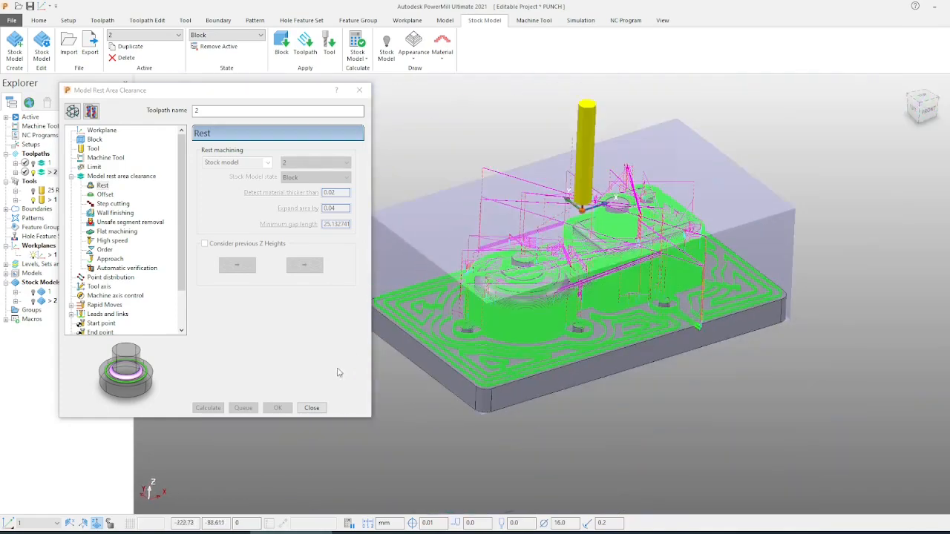
{"action": "left_click", "coordinate": [313, 407]}
{"action": "middle_click_drag", "start_coordinate": [687, 249], "coordinate": [781, 316]}
{"action": "key", "text": "ctrl+1"}
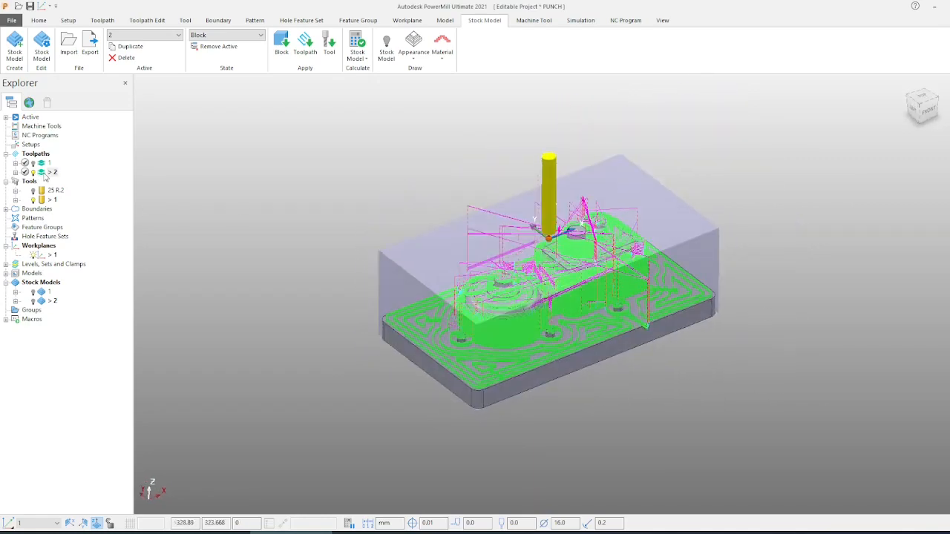
- Compare the passes of toolpath 2 with the bare model from several angles, leaving the toolpath inactive
{"action": "double_click", "coordinate": [45, 173]}
{"action": "middle_click_drag", "start_coordinate": [705, 342], "coordinate": [669, 343]}
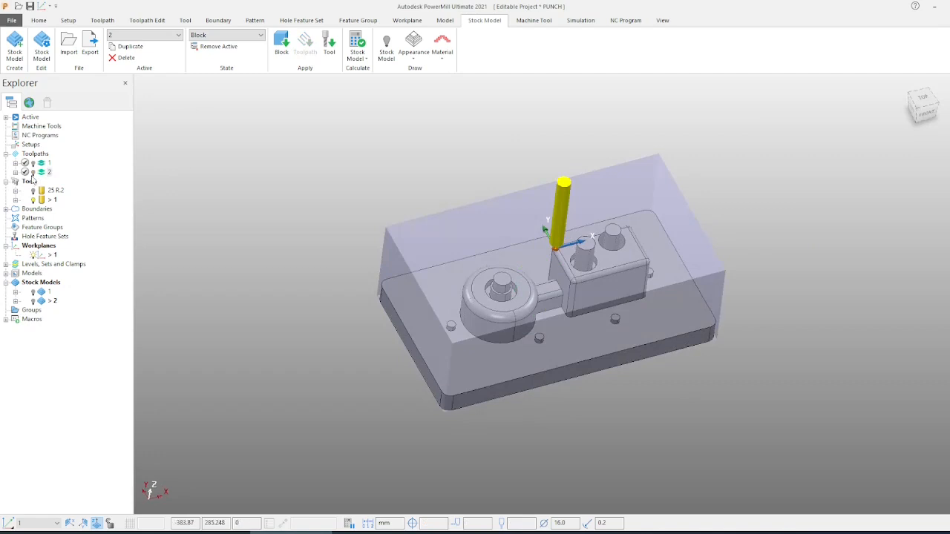
{"action": "double_click", "coordinate": [47, 173]}
{"action": "middle_click_drag", "start_coordinate": [623, 301], "coordinate": [465, 256]}
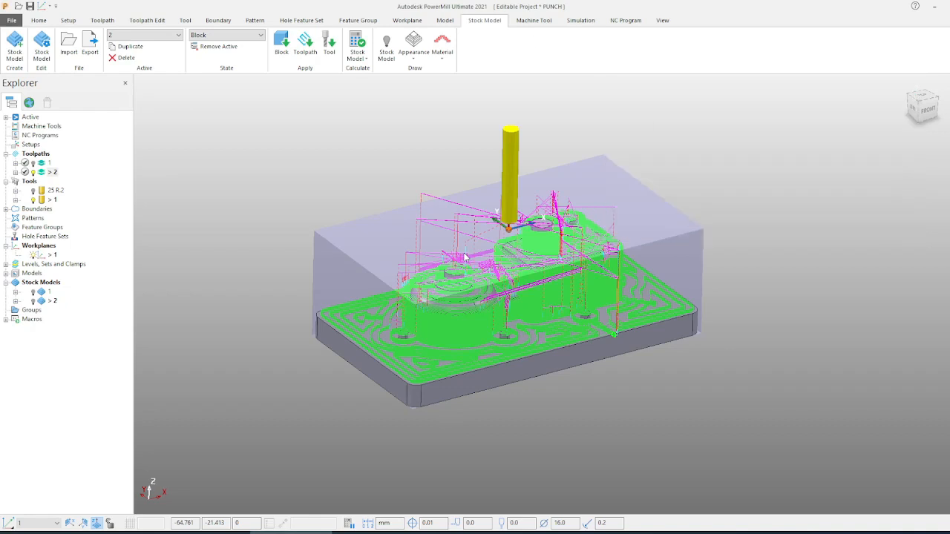
{"action": "double_click", "coordinate": [49, 172]}
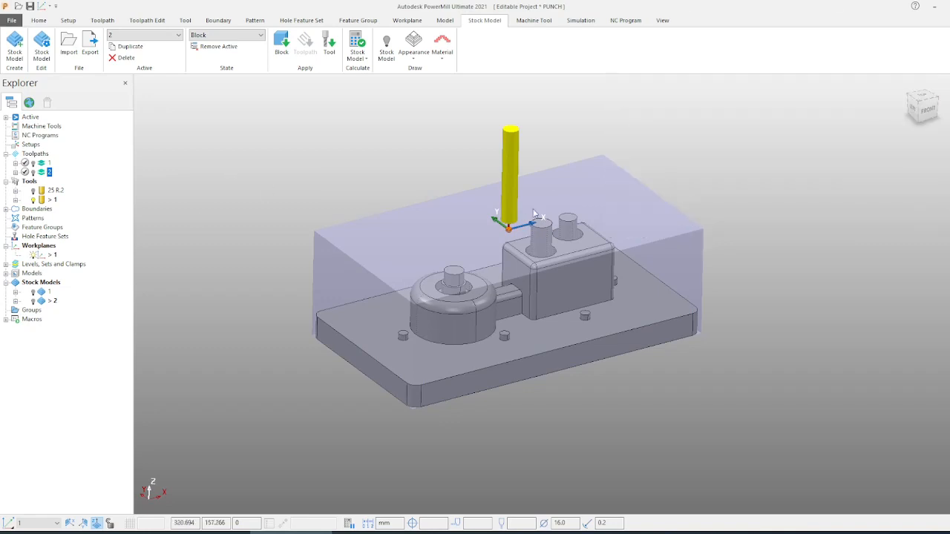
{"action": "middle_click_drag", "start_coordinate": [518, 211], "coordinate": [514, 248]}
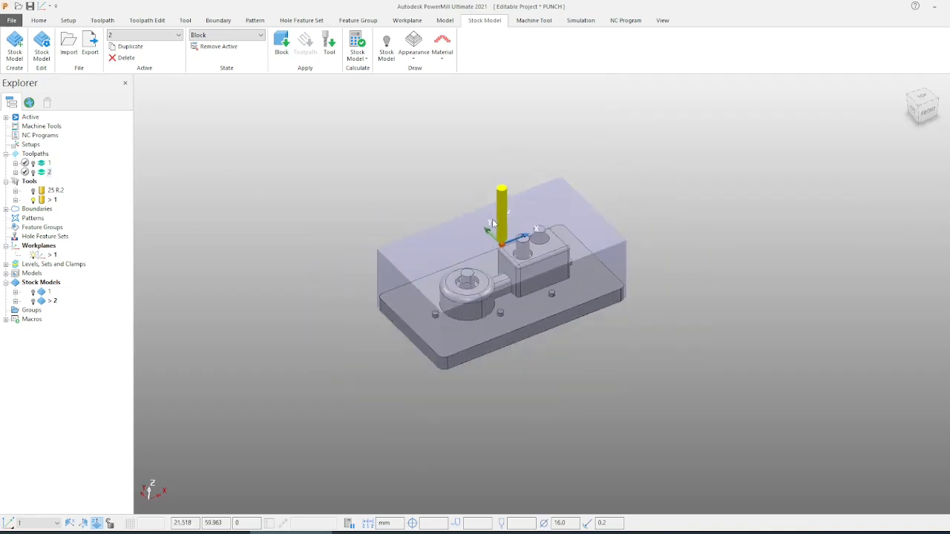
{"action": "scroll", "coordinate": [500, 279], "scroll_direction": "up", "scroll_amount": 1}
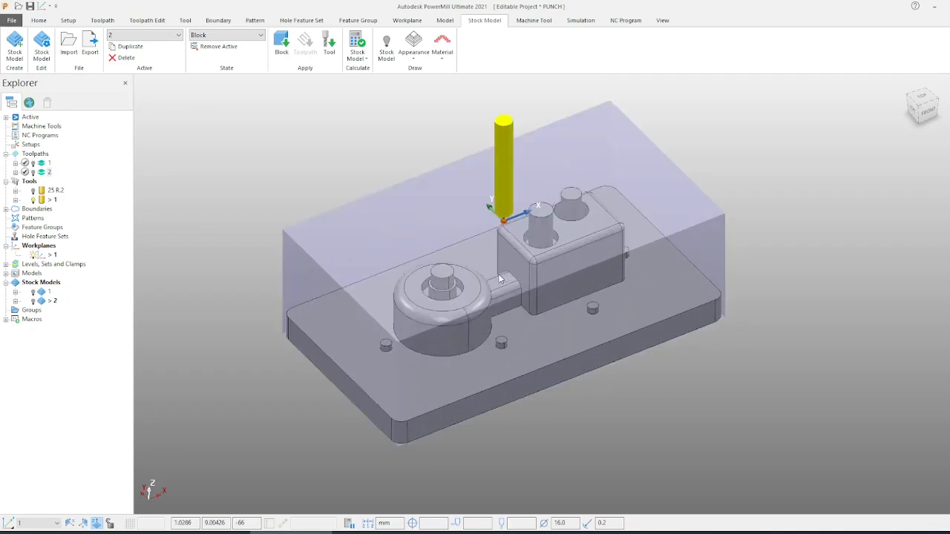